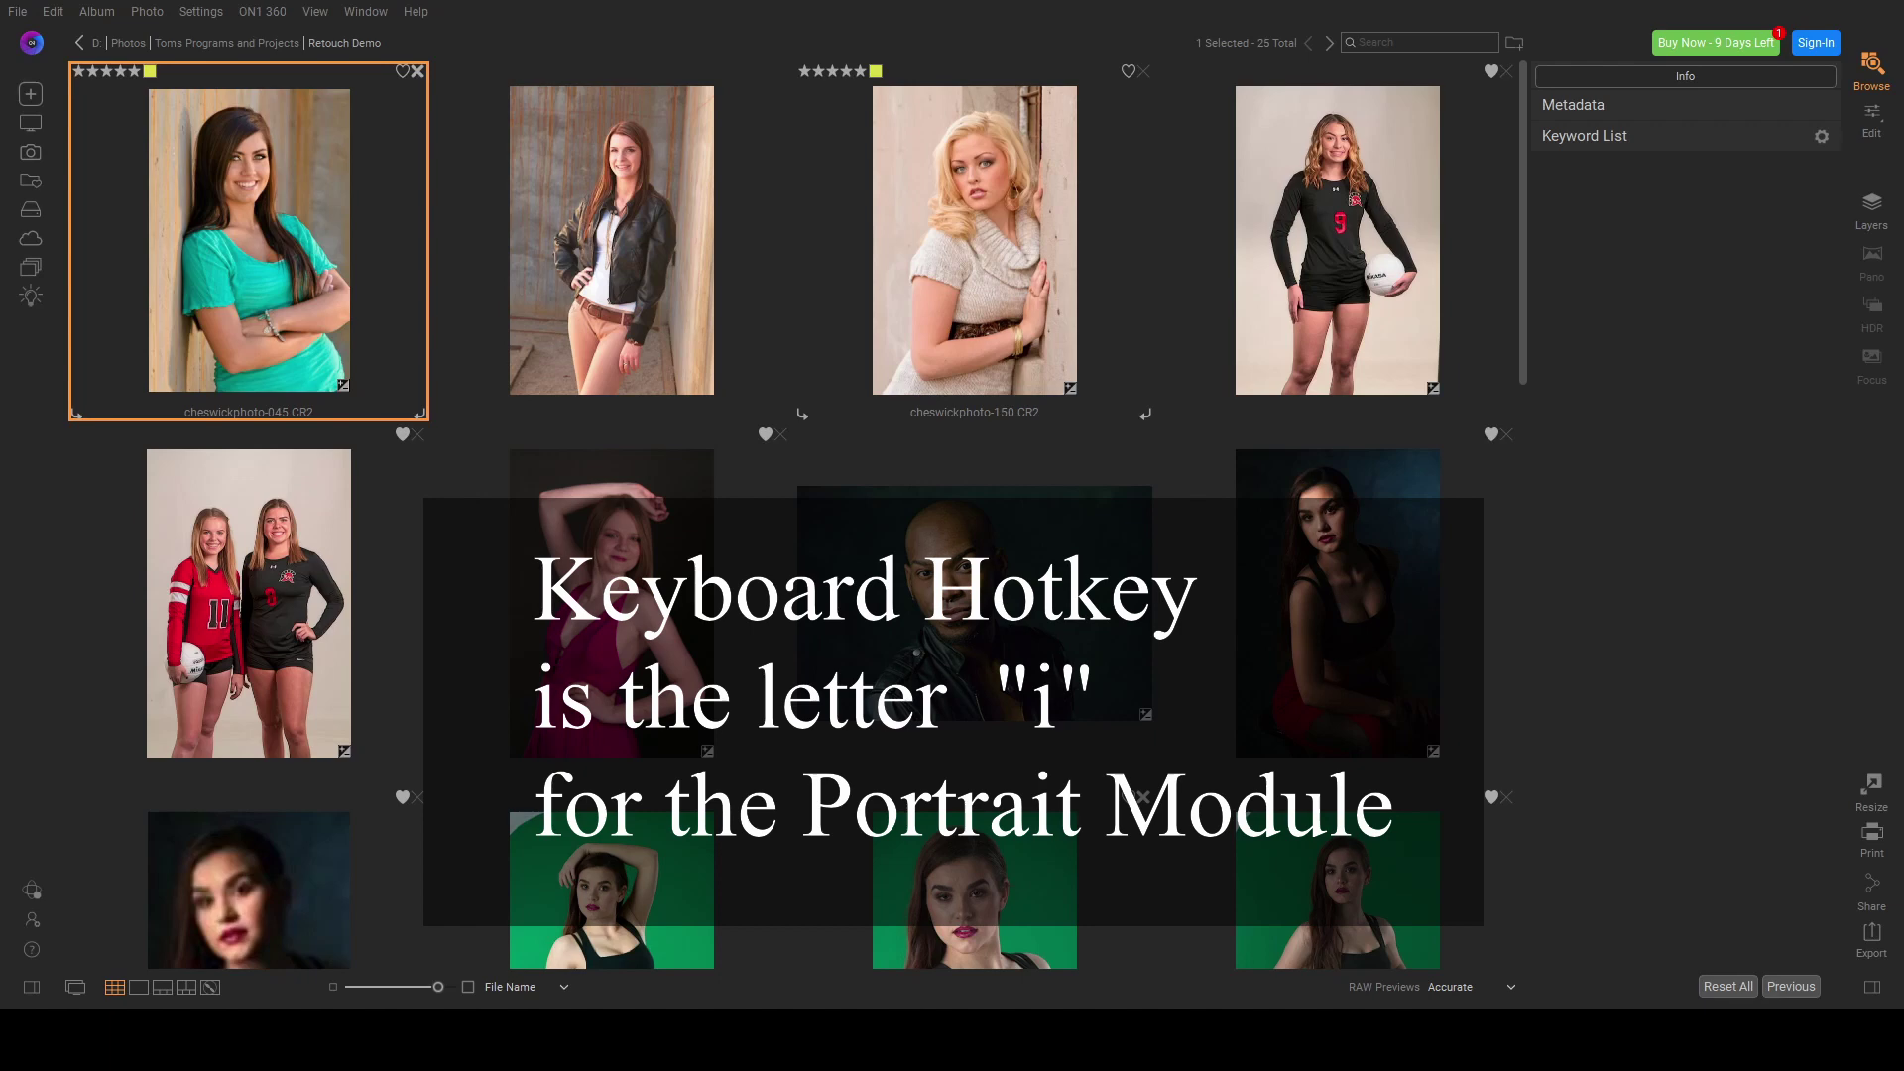
# Open the portrait in Portrait AI at 100% on her face and set Eye Whitening 41, Detail 31
pyautogui.press('i')
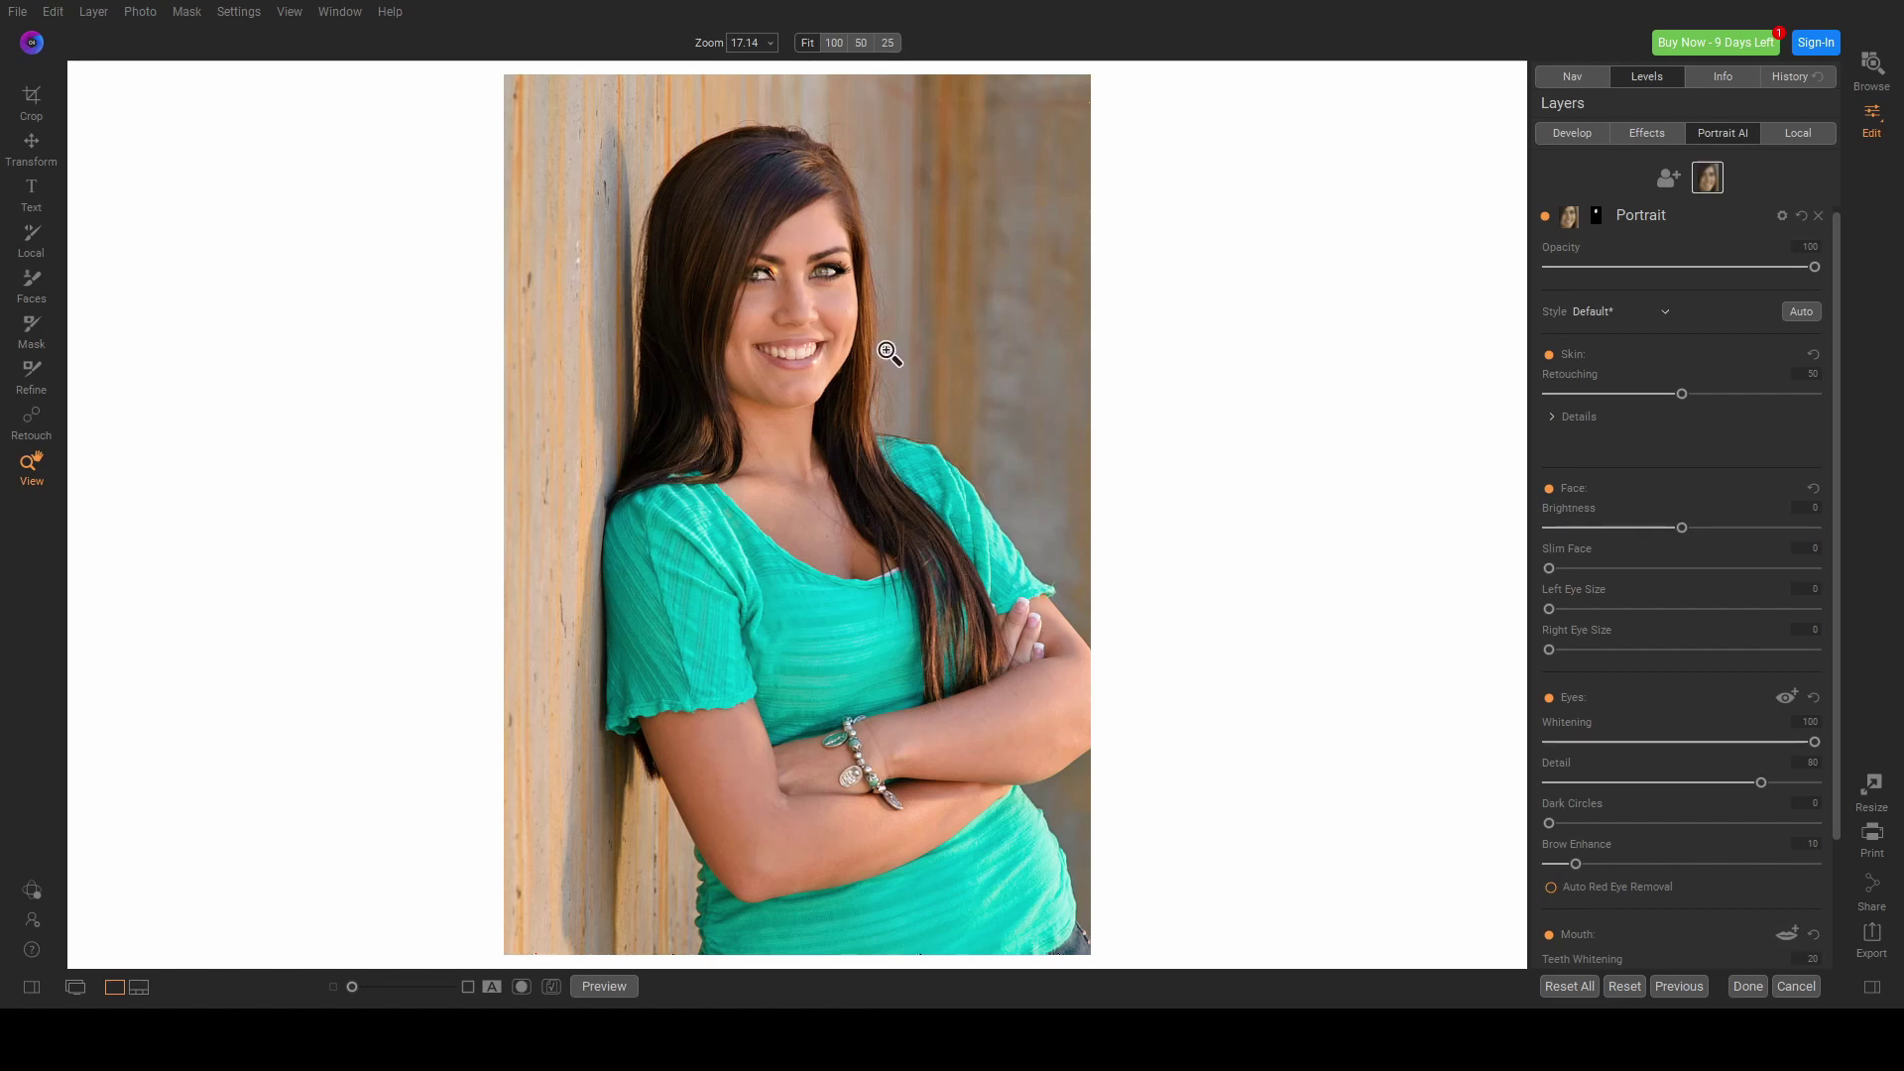
pyautogui.click(788, 296)
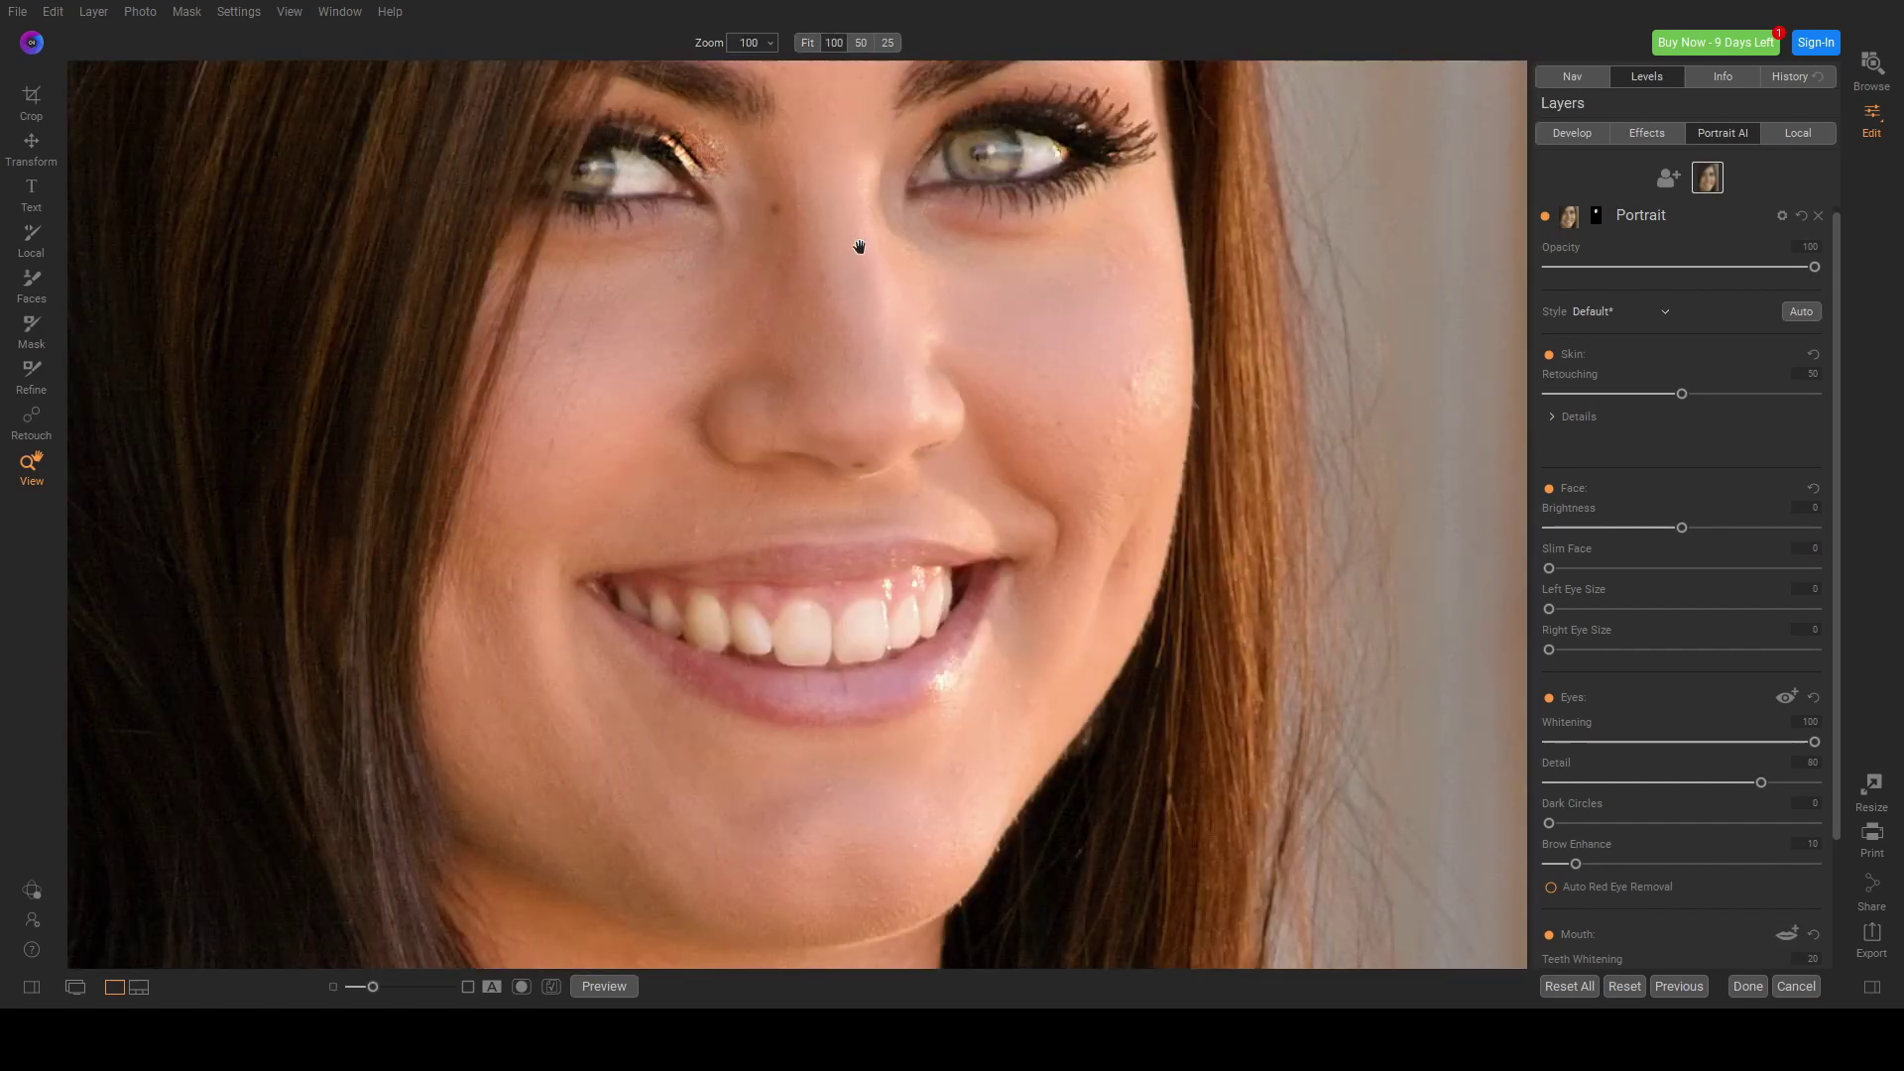
pyautogui.moveTo(1811, 746); pyautogui.dragTo(1573, 751)
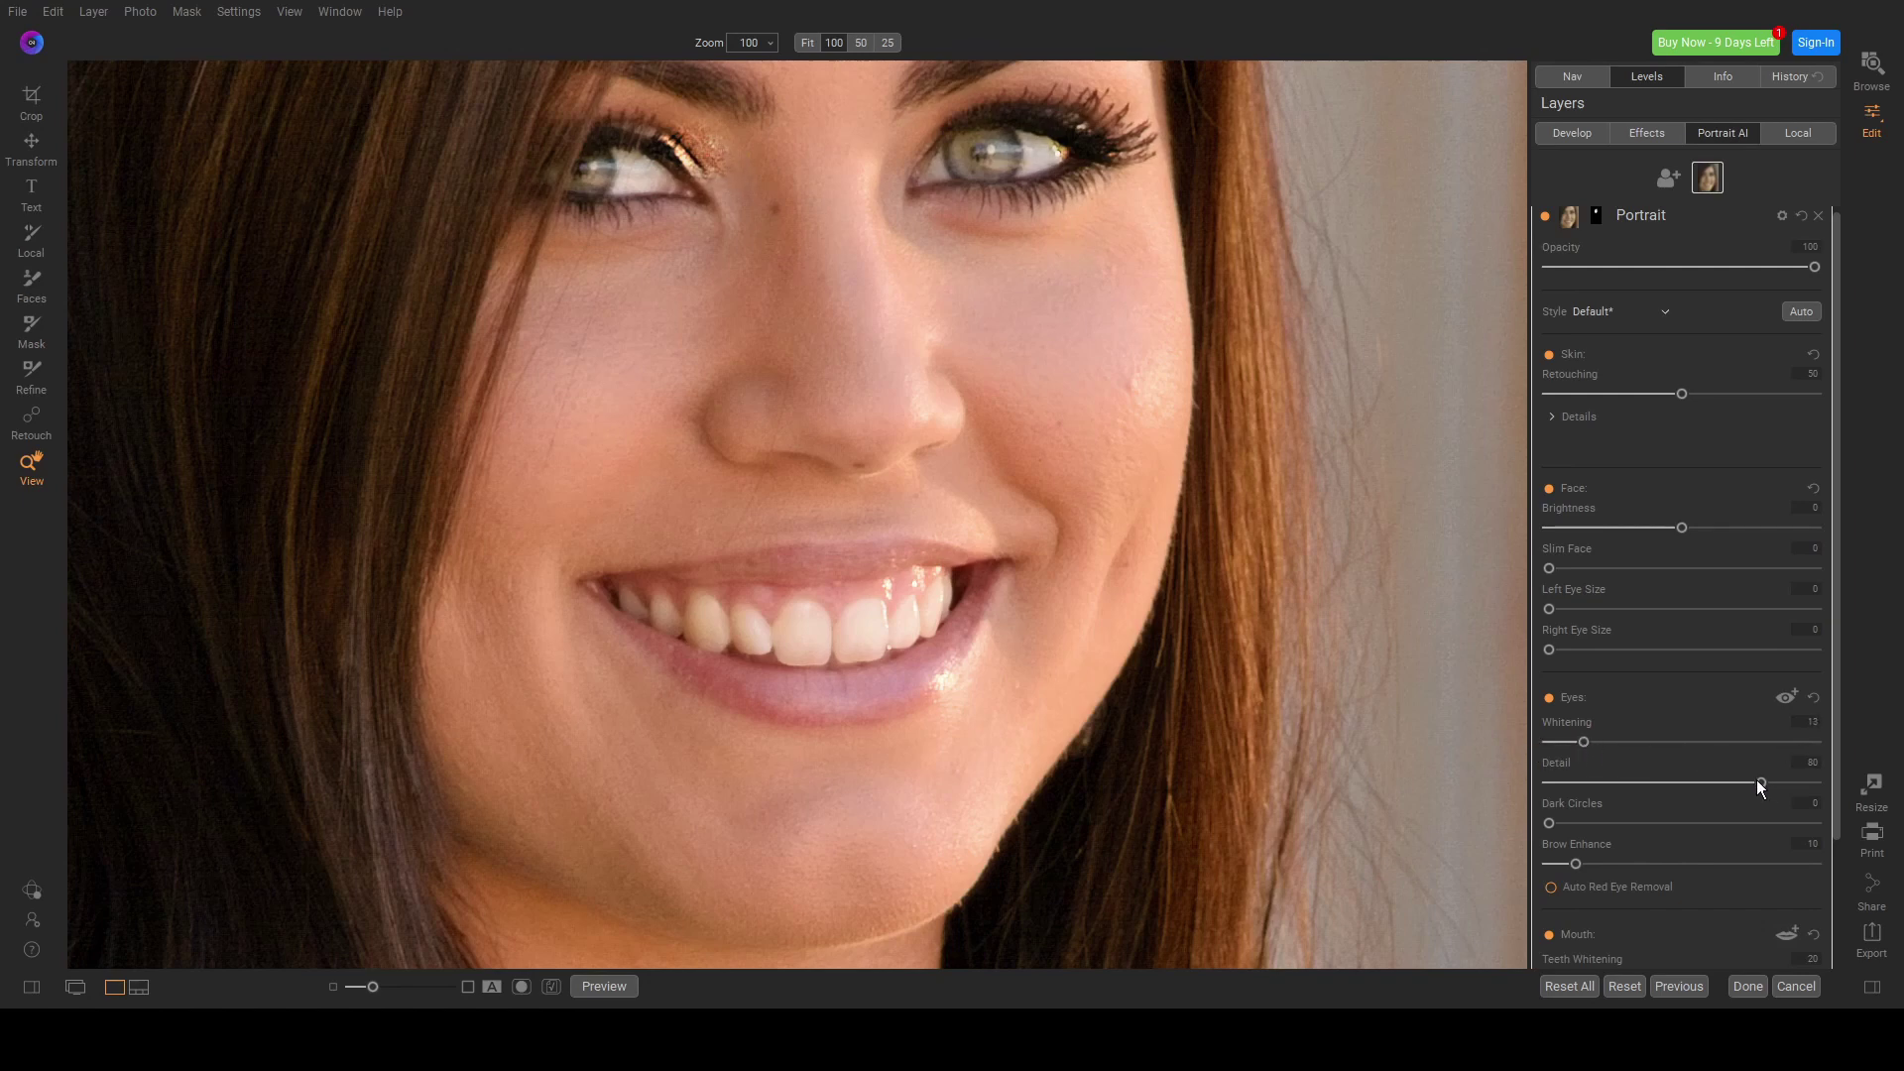
pyautogui.moveTo(1757, 780); pyautogui.dragTo(1624, 751)
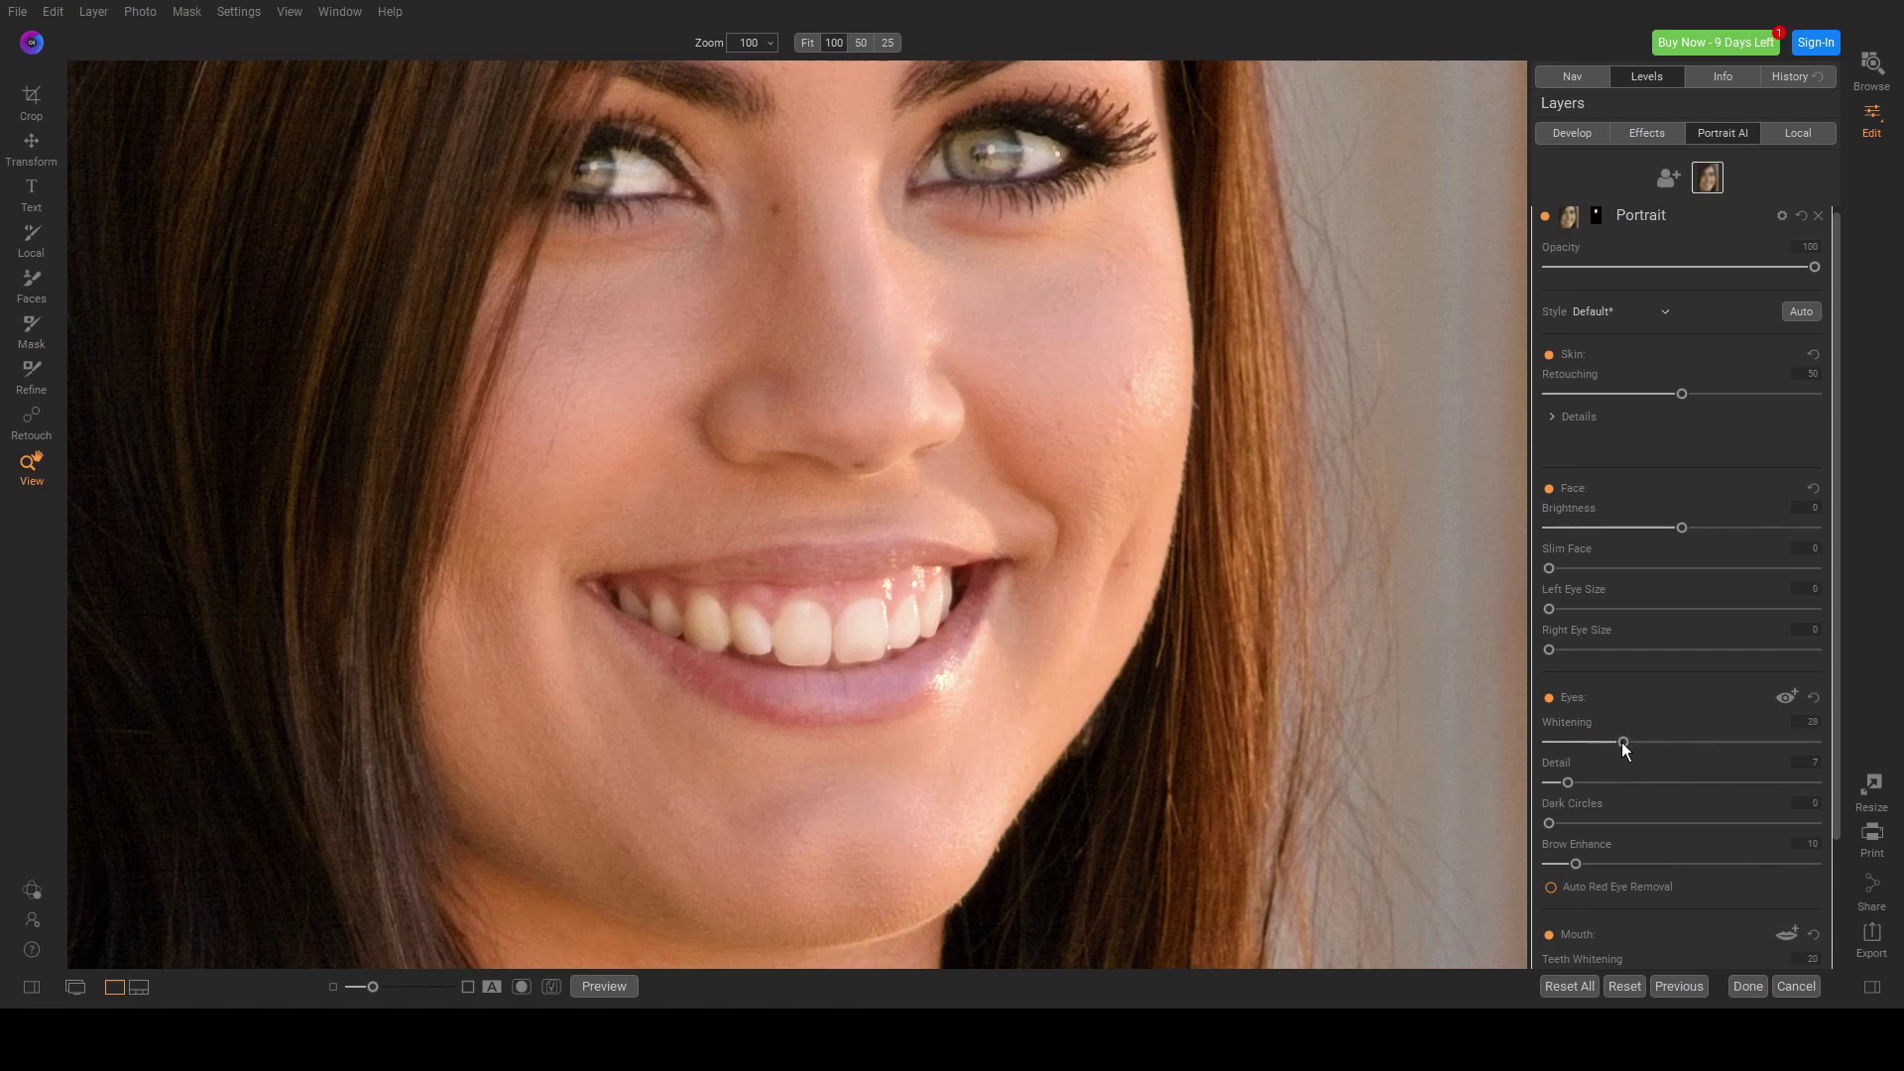
pyautogui.moveTo(1747, 744); pyautogui.dragTo(1889, 738)
pyautogui.moveTo(1568, 781); pyautogui.dragTo(1631, 781)
# Show the eye outlines and fit the right-eye outline over her iris and upper eyelid
pyautogui.click(1784, 698)
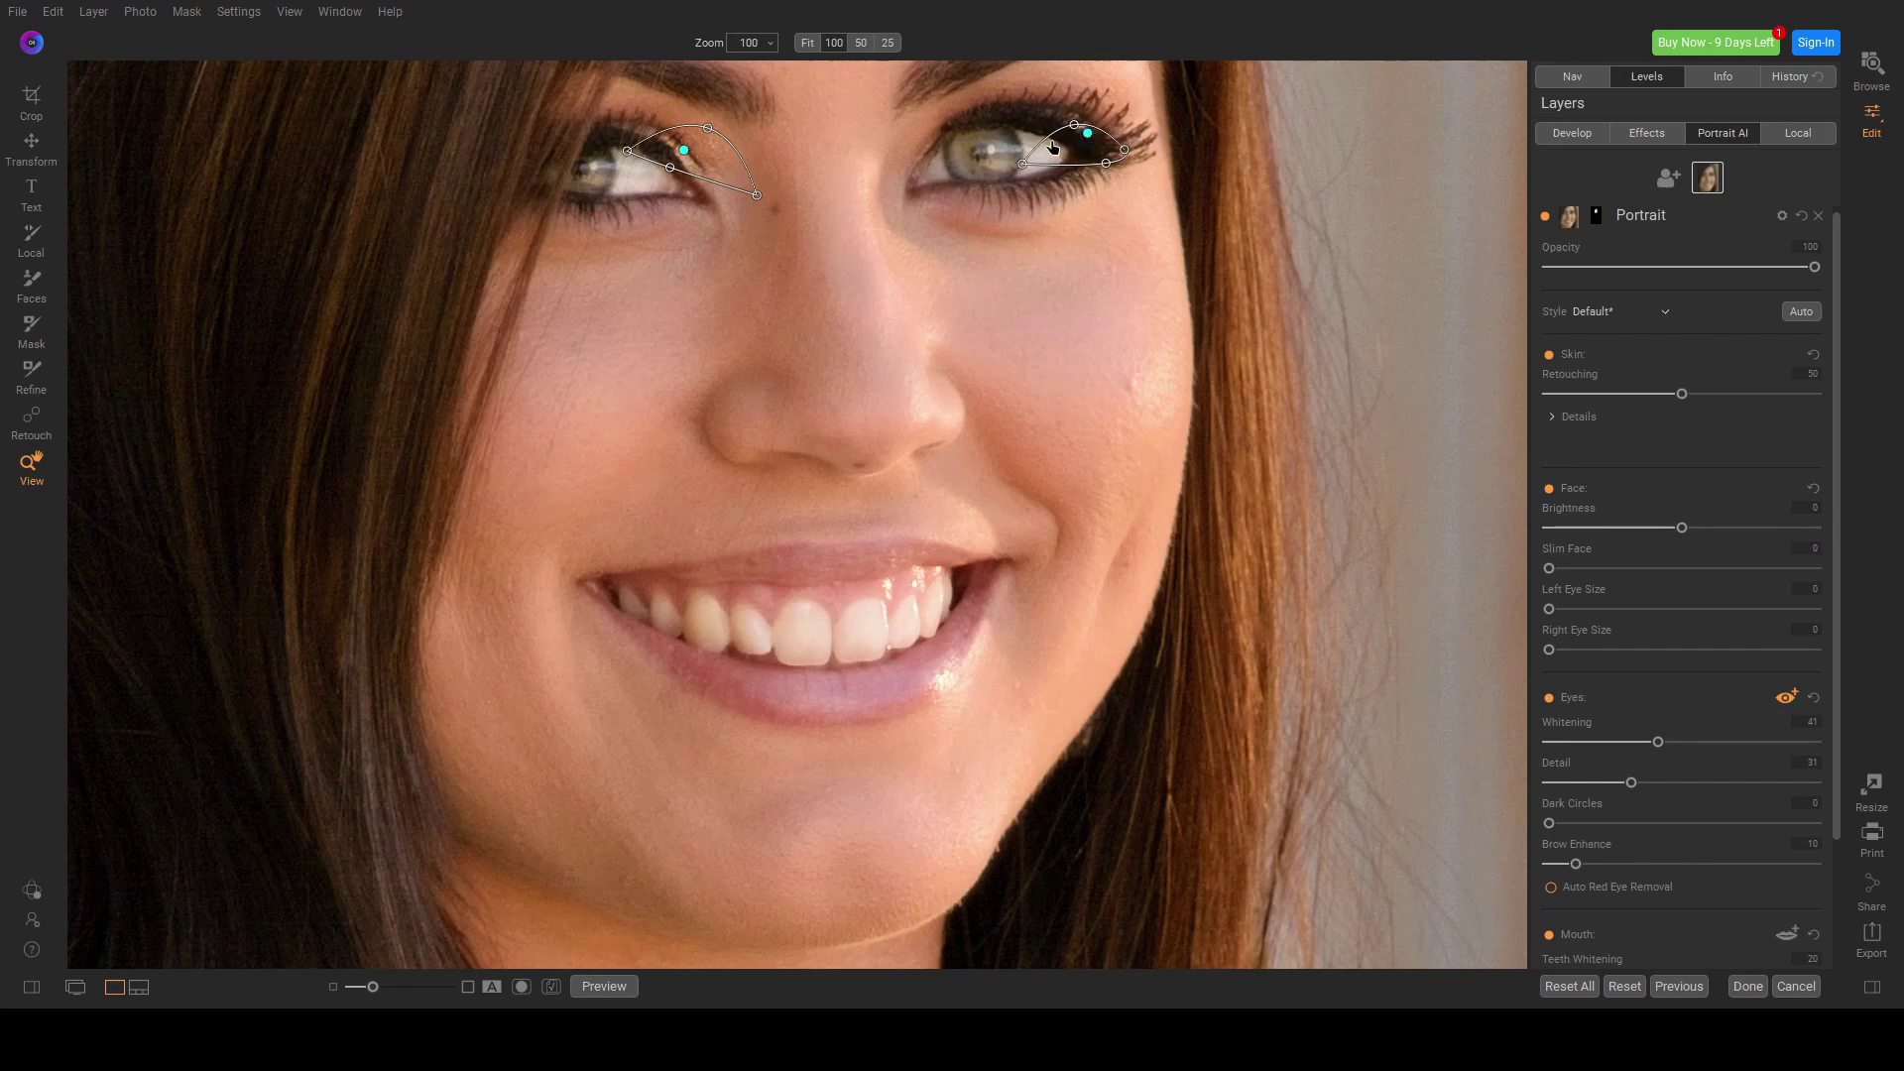
pyautogui.moveTo(1088, 133)
pyautogui.mouseDown()
pyautogui.moveTo(977, 154)
pyautogui.moveTo(1083, 152)
pyautogui.mouseUp()
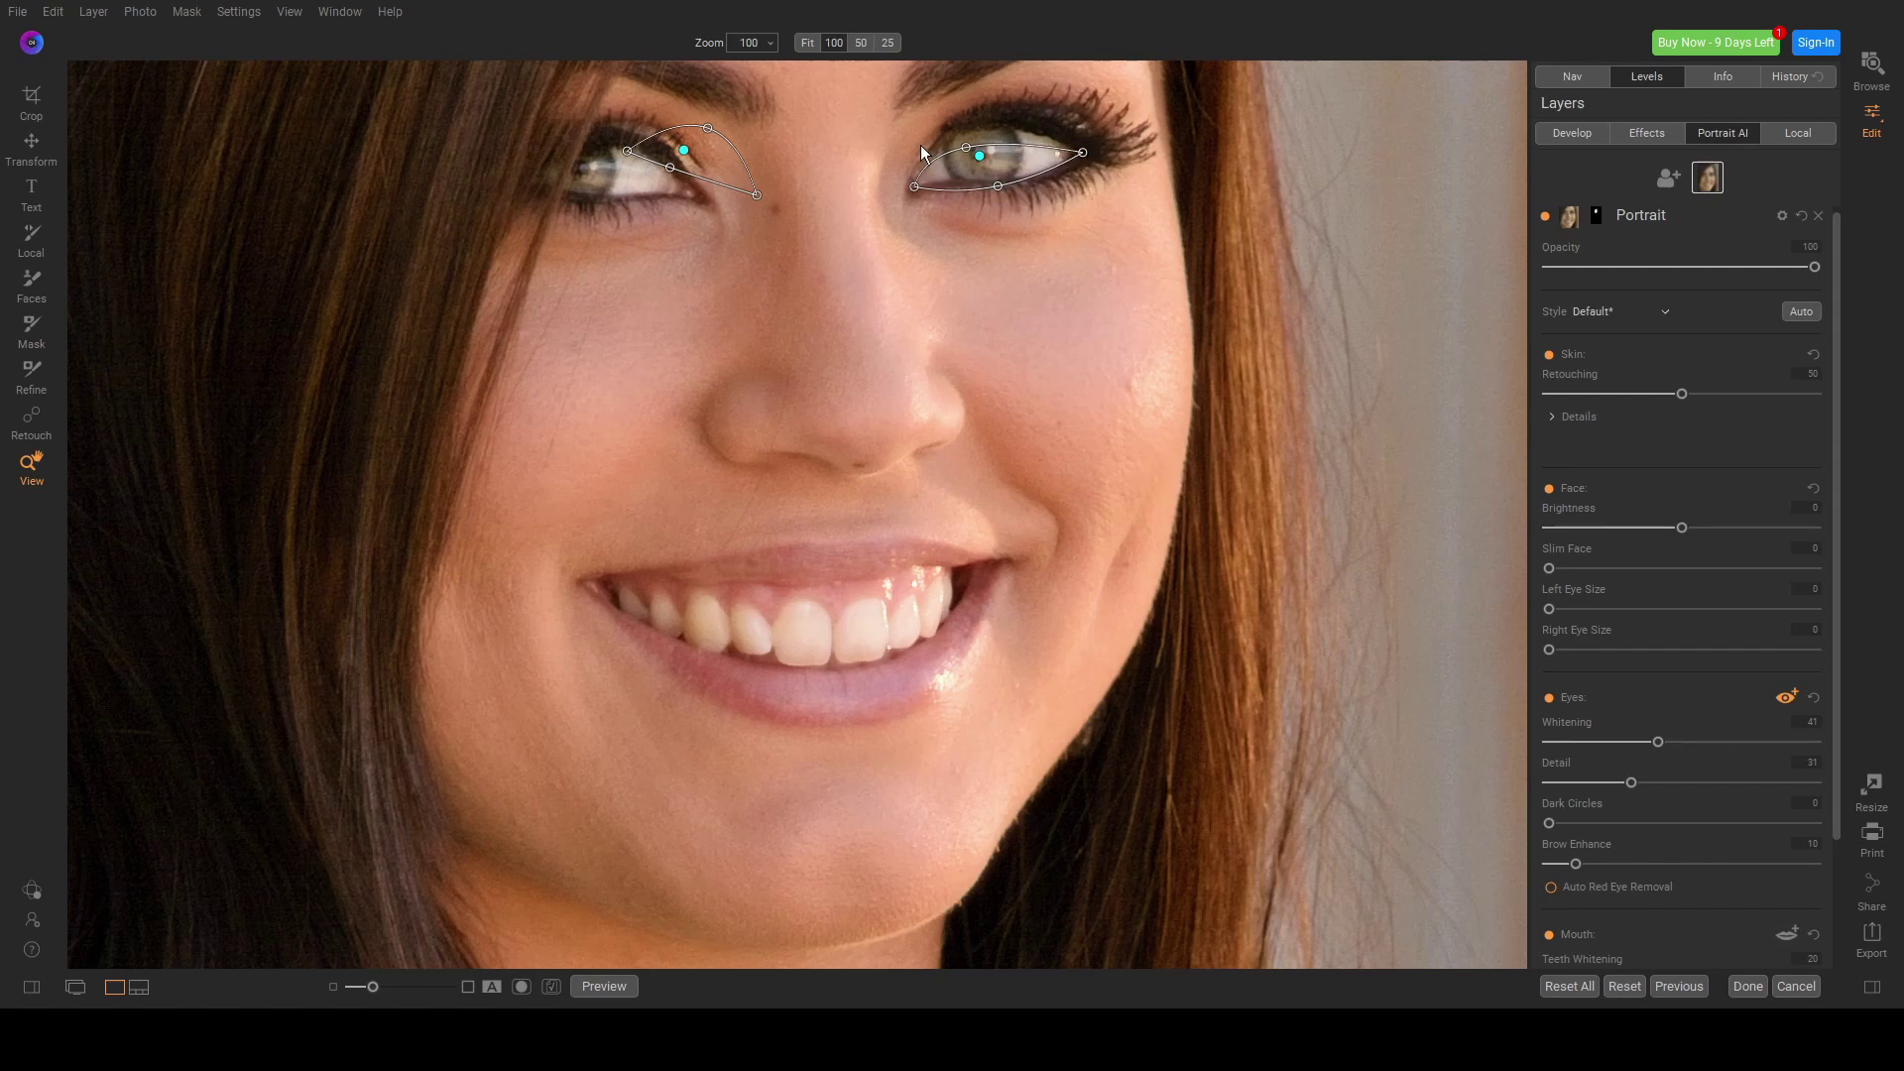
pyautogui.moveTo(964, 146); pyautogui.dragTo(993, 178)
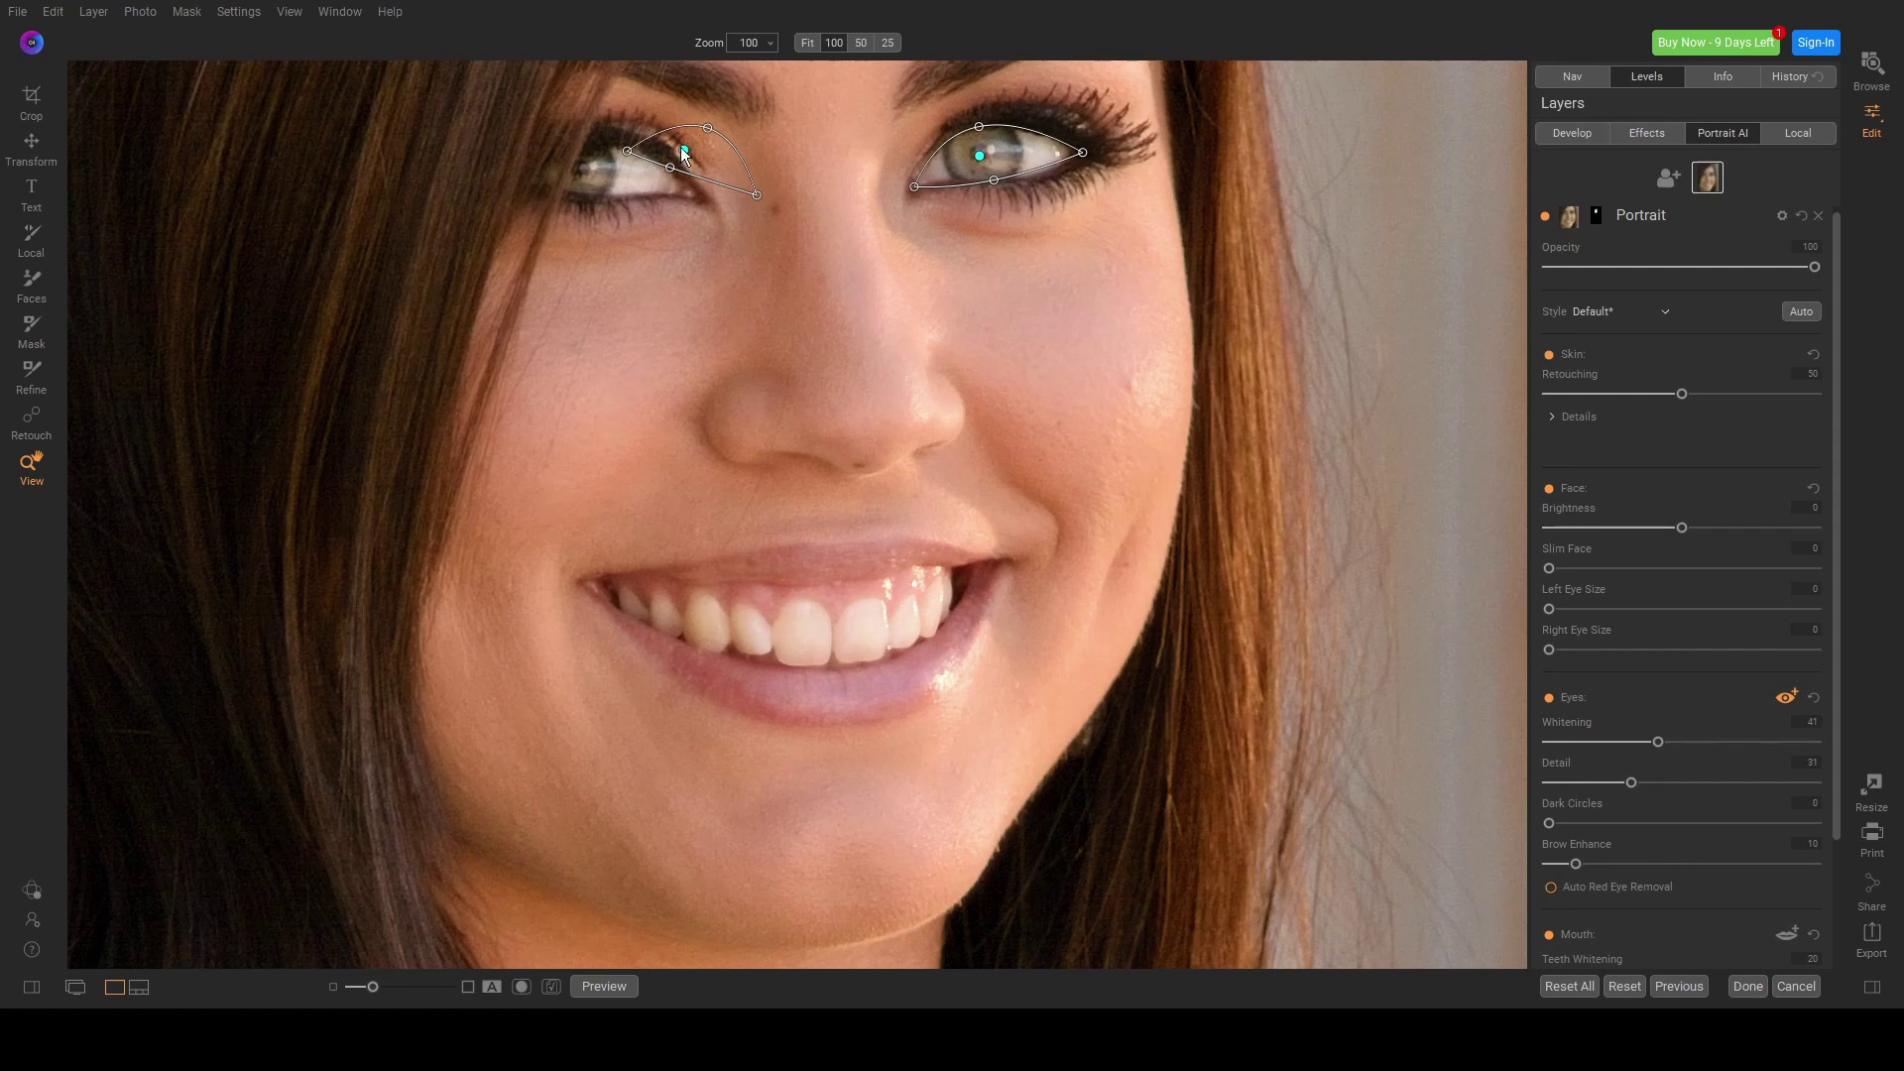
# Move the left-eye outline onto her eye, lowering its bottom curve and widening it to the corner
pyautogui.moveTo(683, 150); pyautogui.dragTo(695, 194)
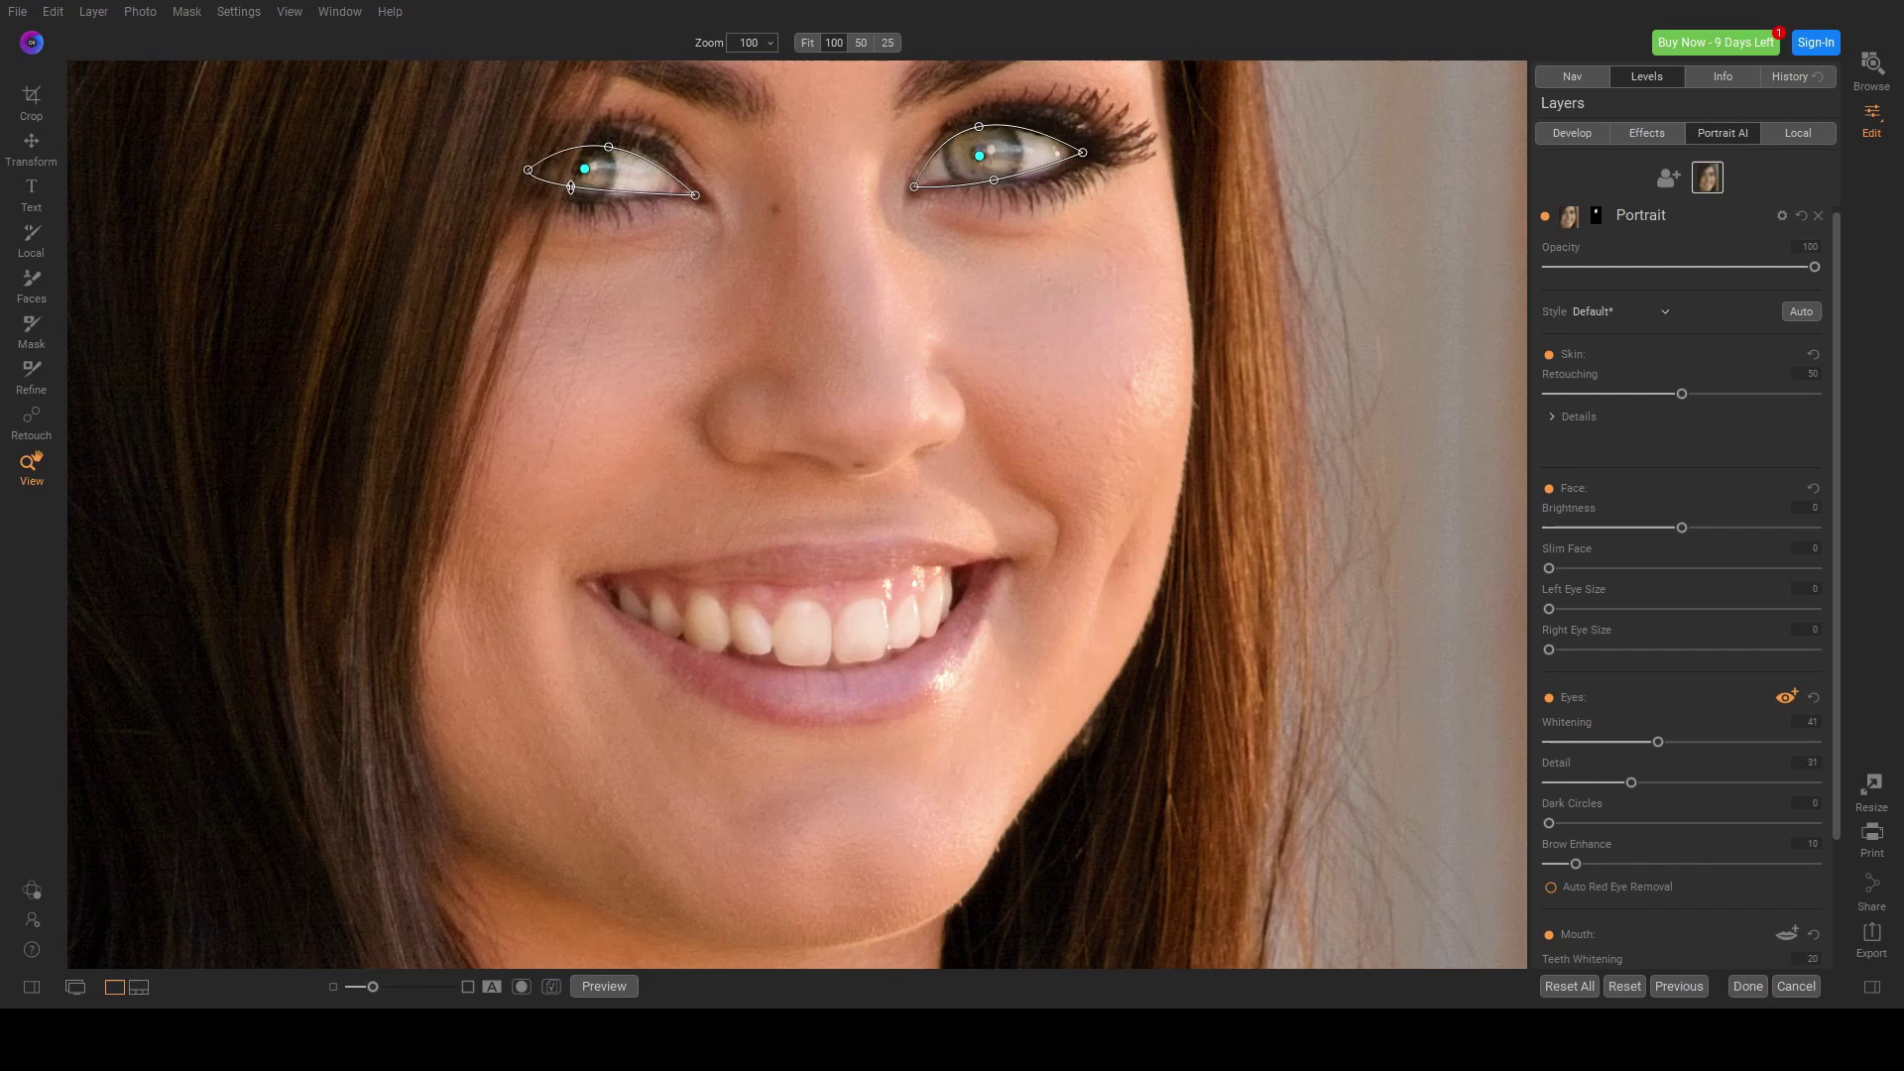
pyautogui.moveTo(570, 186); pyautogui.dragTo(570, 197)
pyautogui.moveTo(524, 171); pyautogui.dragTo(501, 176)
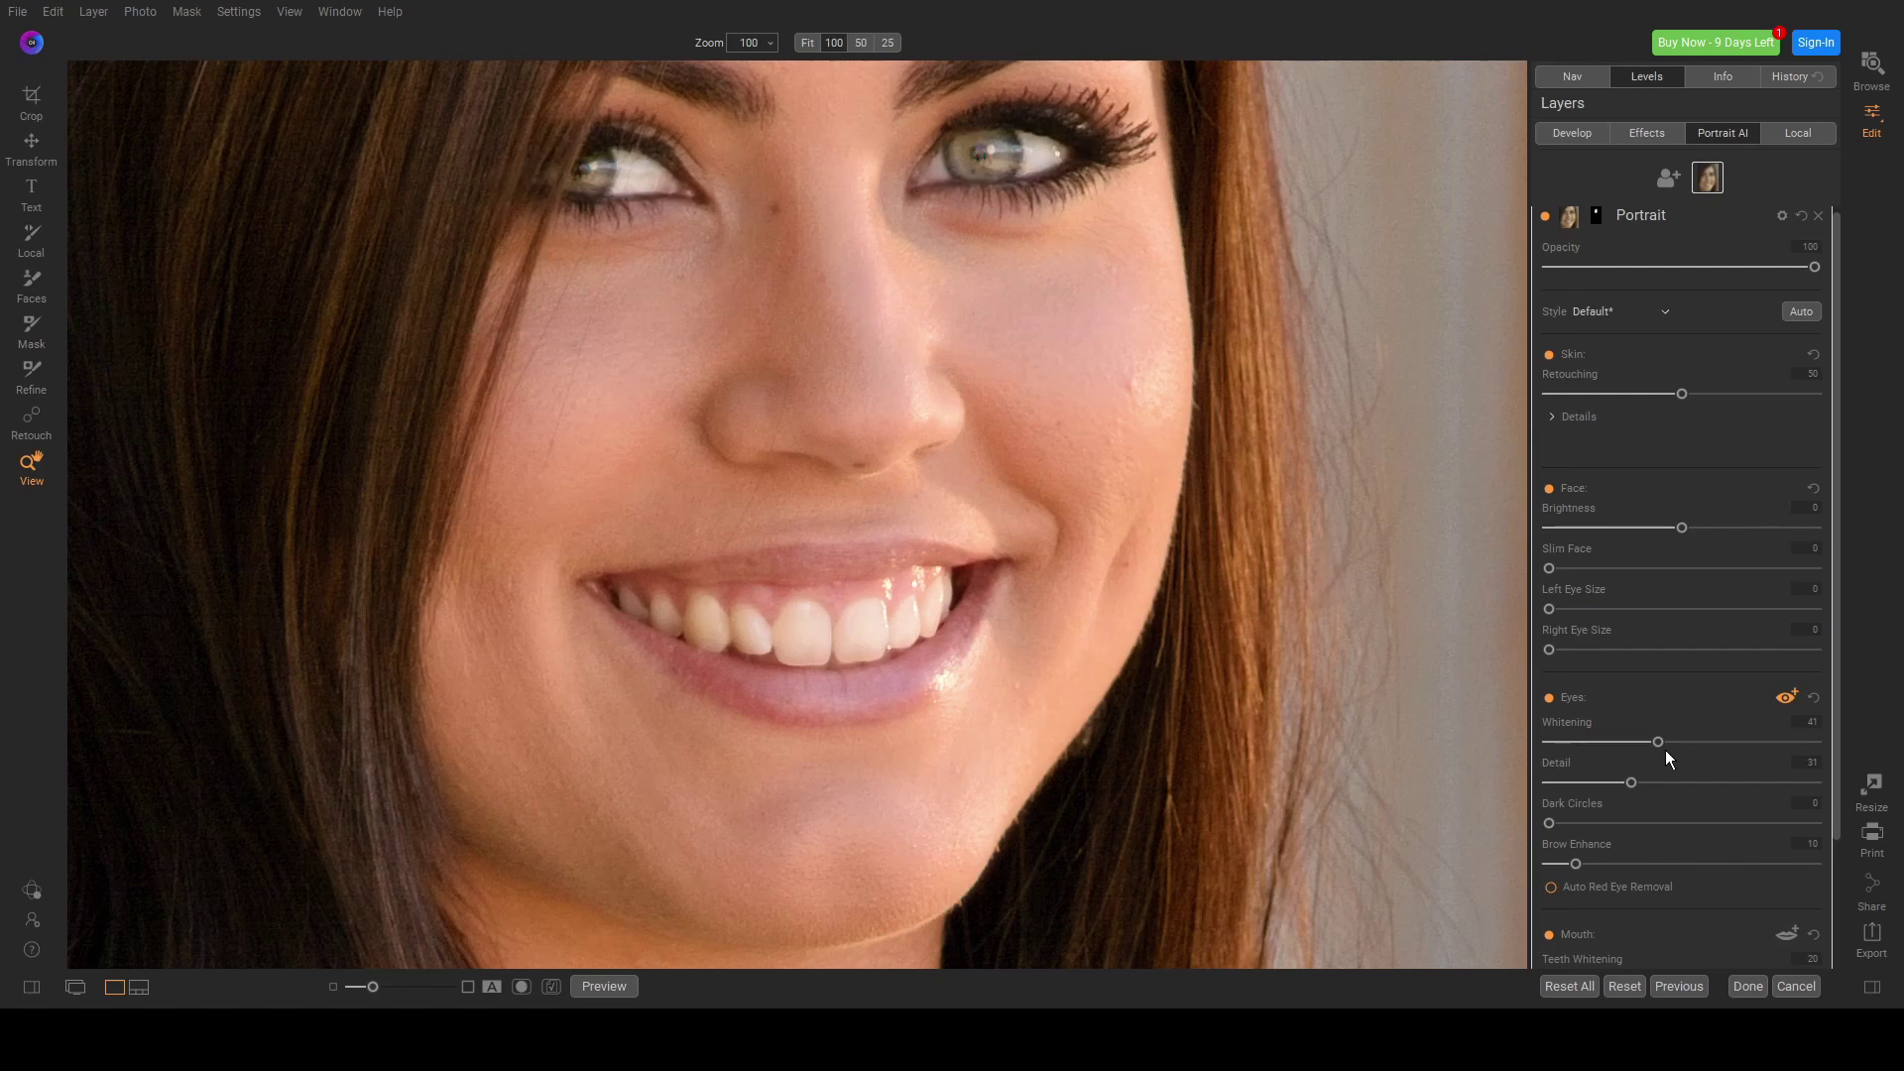
# Raise Eye Whitening to 71 and Eye Detail to 46
pyautogui.moveTo(1658, 742); pyautogui.dragTo(1646, 743)
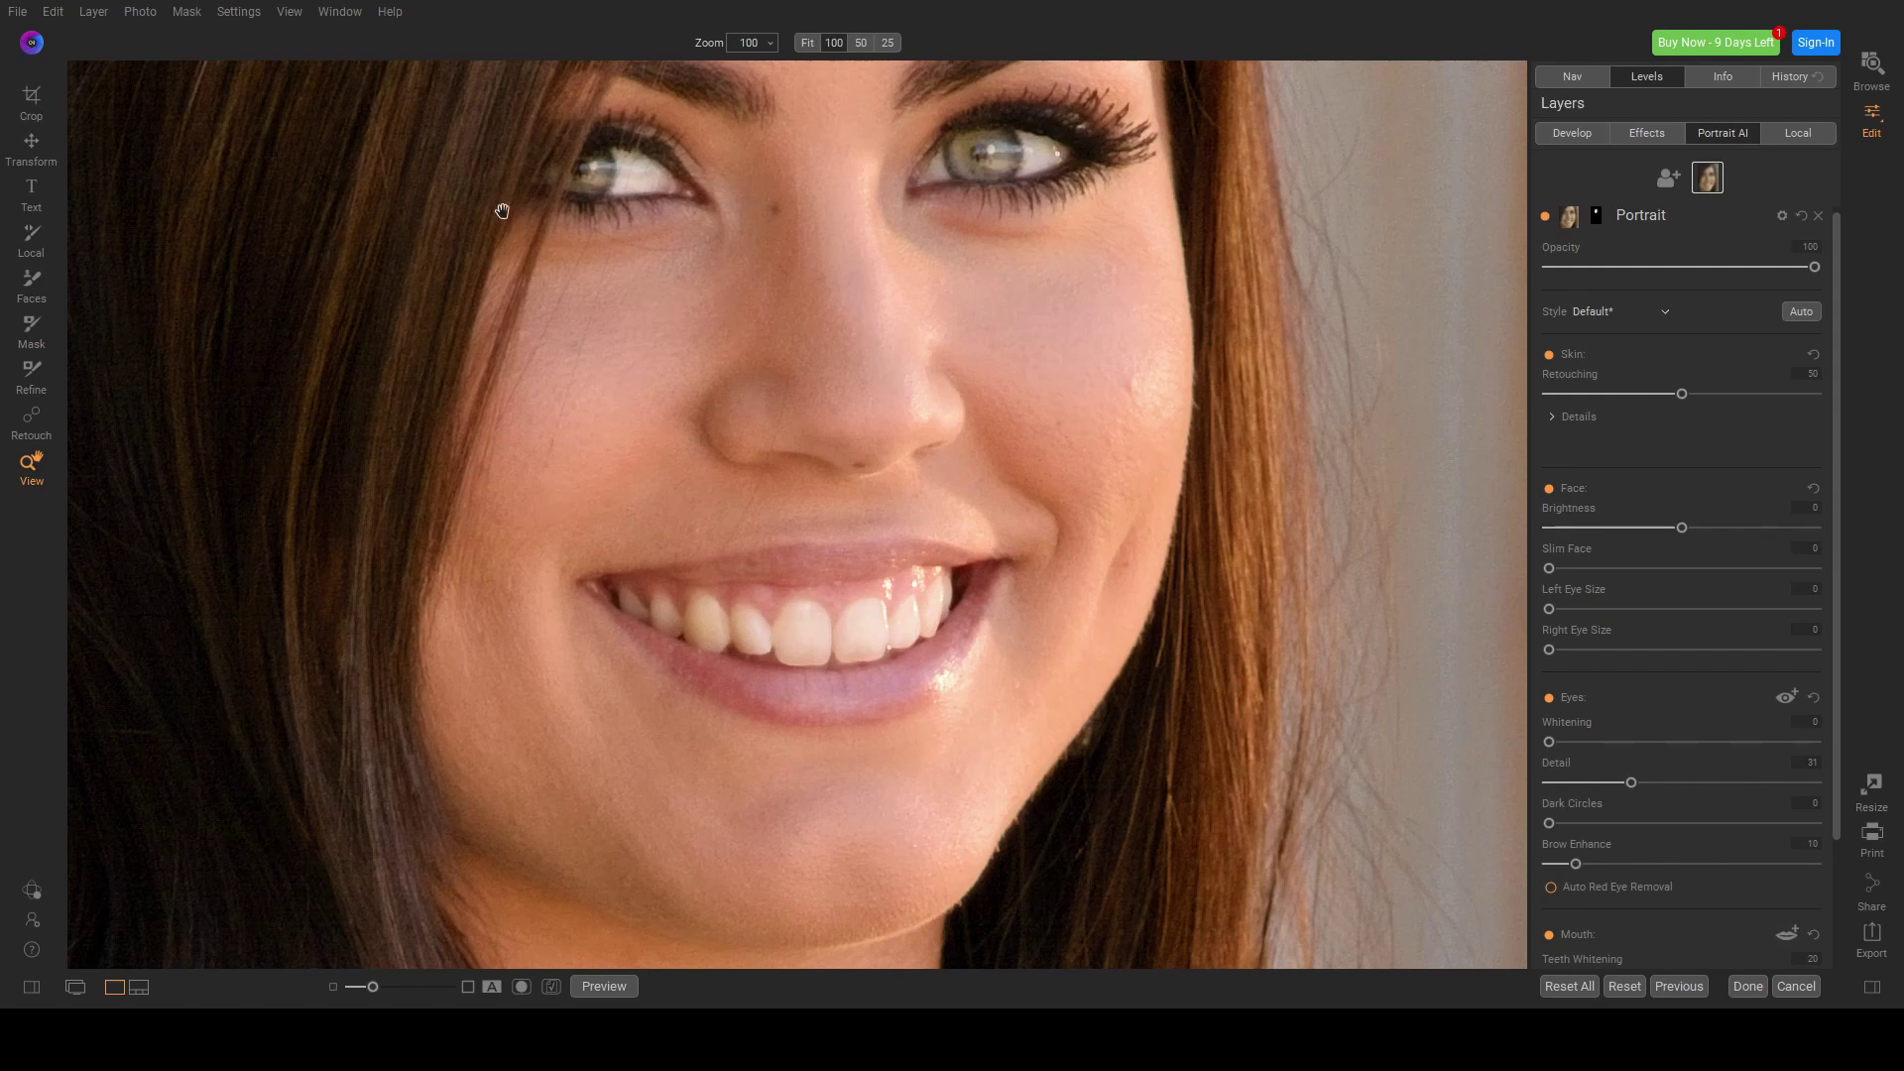
pyautogui.click(1787, 699)
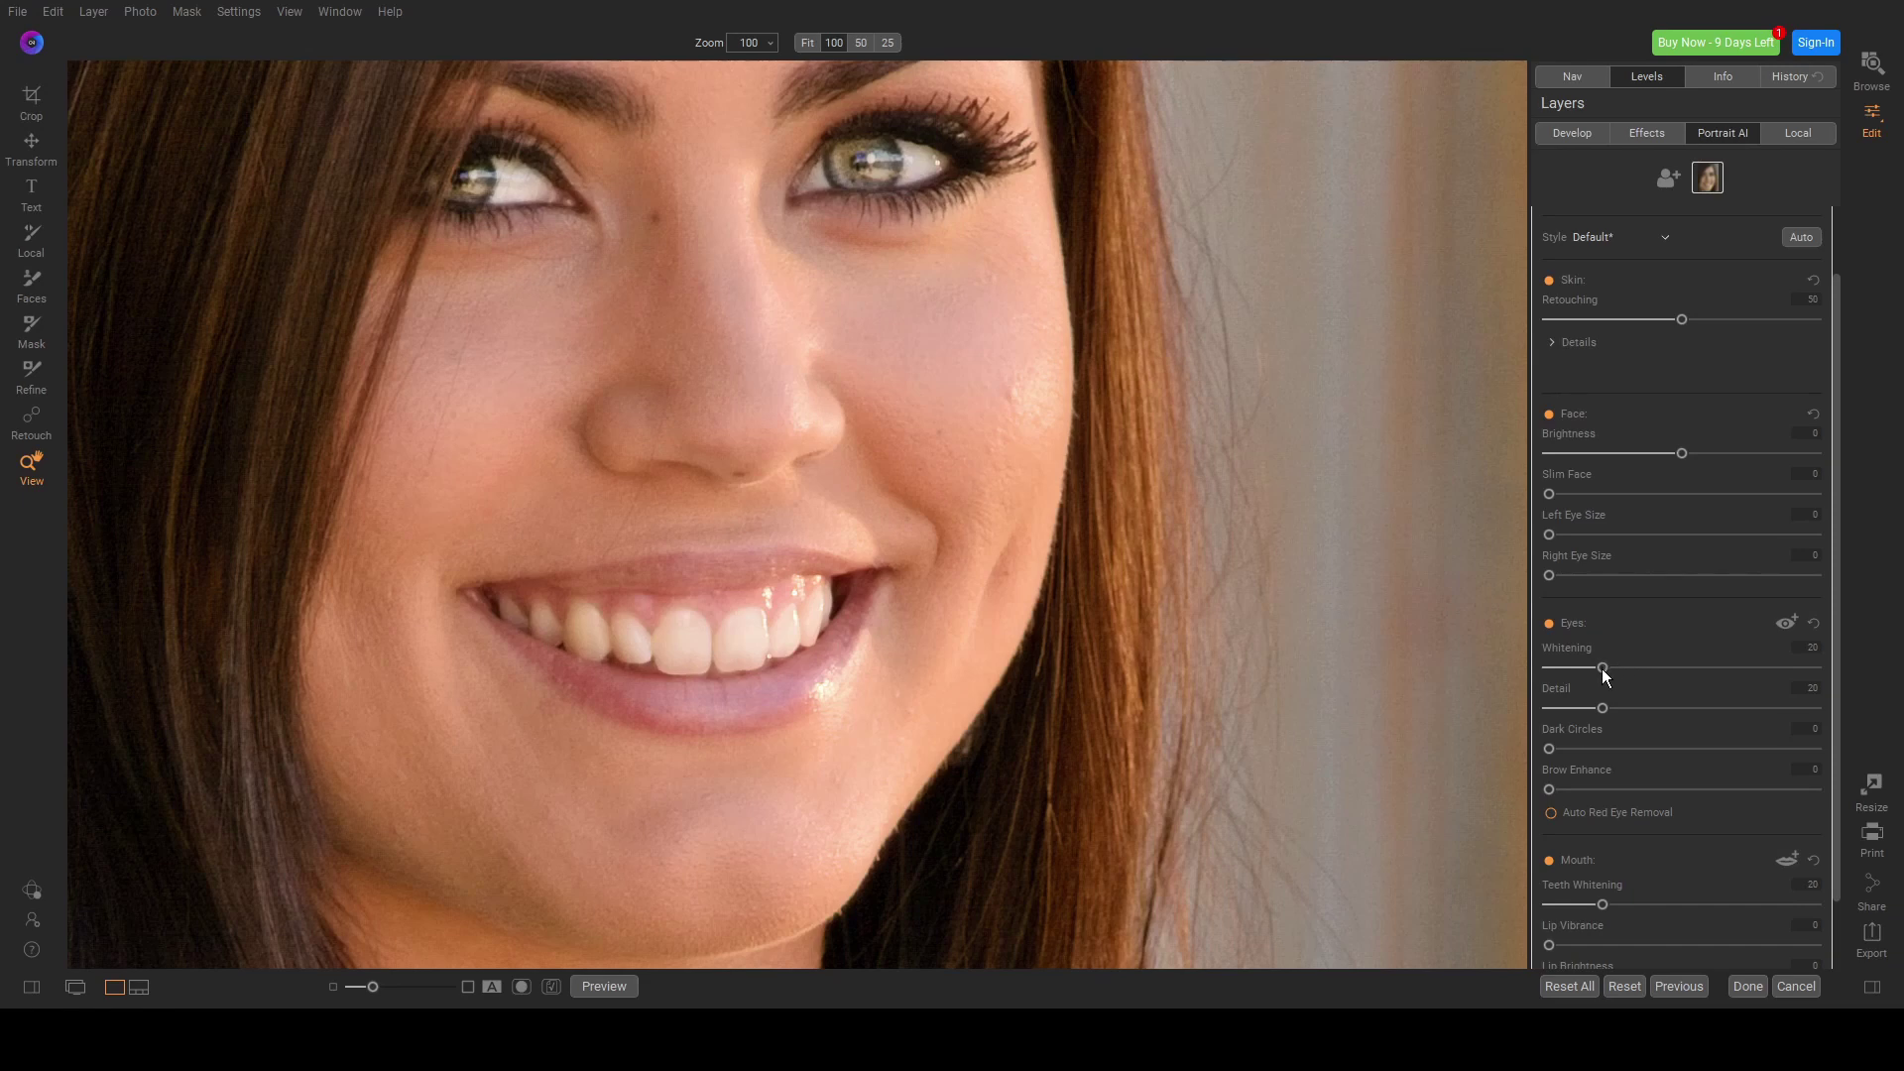
pyautogui.moveTo(1603, 669); pyautogui.dragTo(1710, 667)
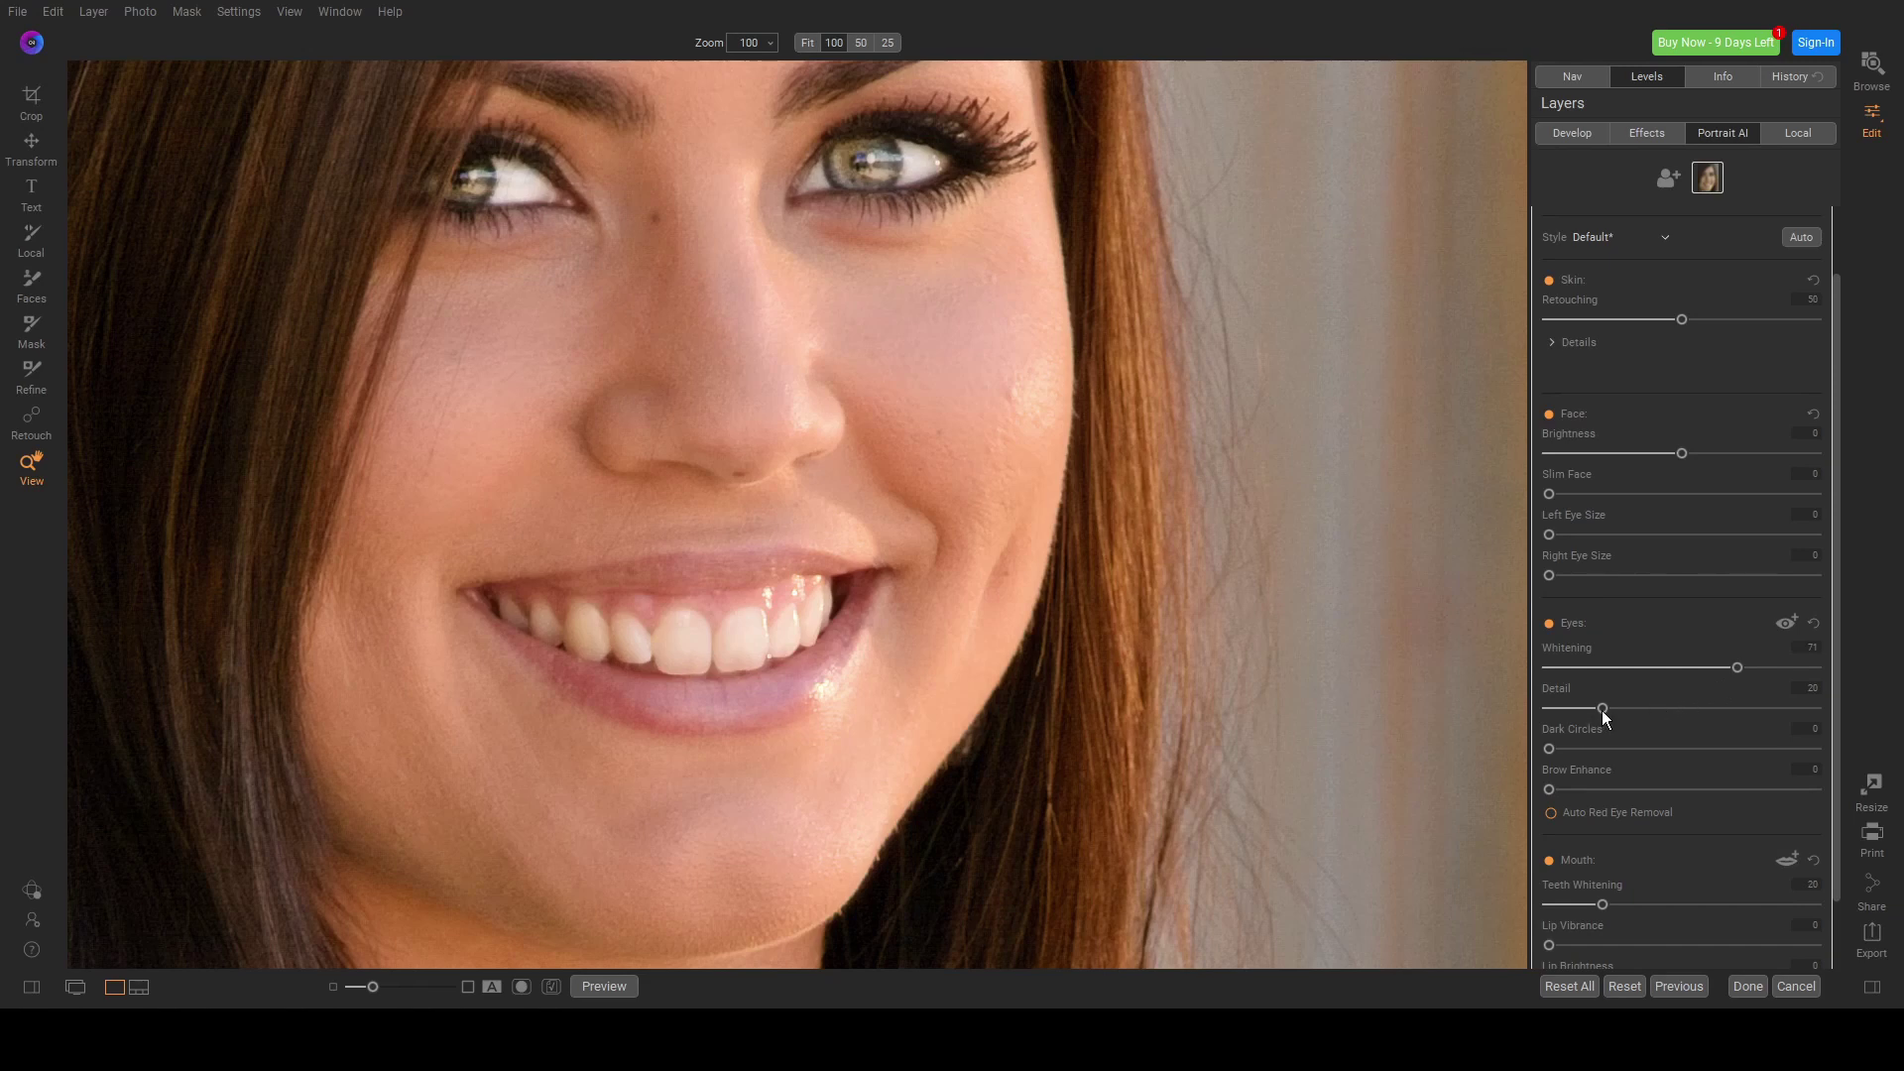
pyautogui.moveTo(1603, 708); pyautogui.dragTo(1701, 708)
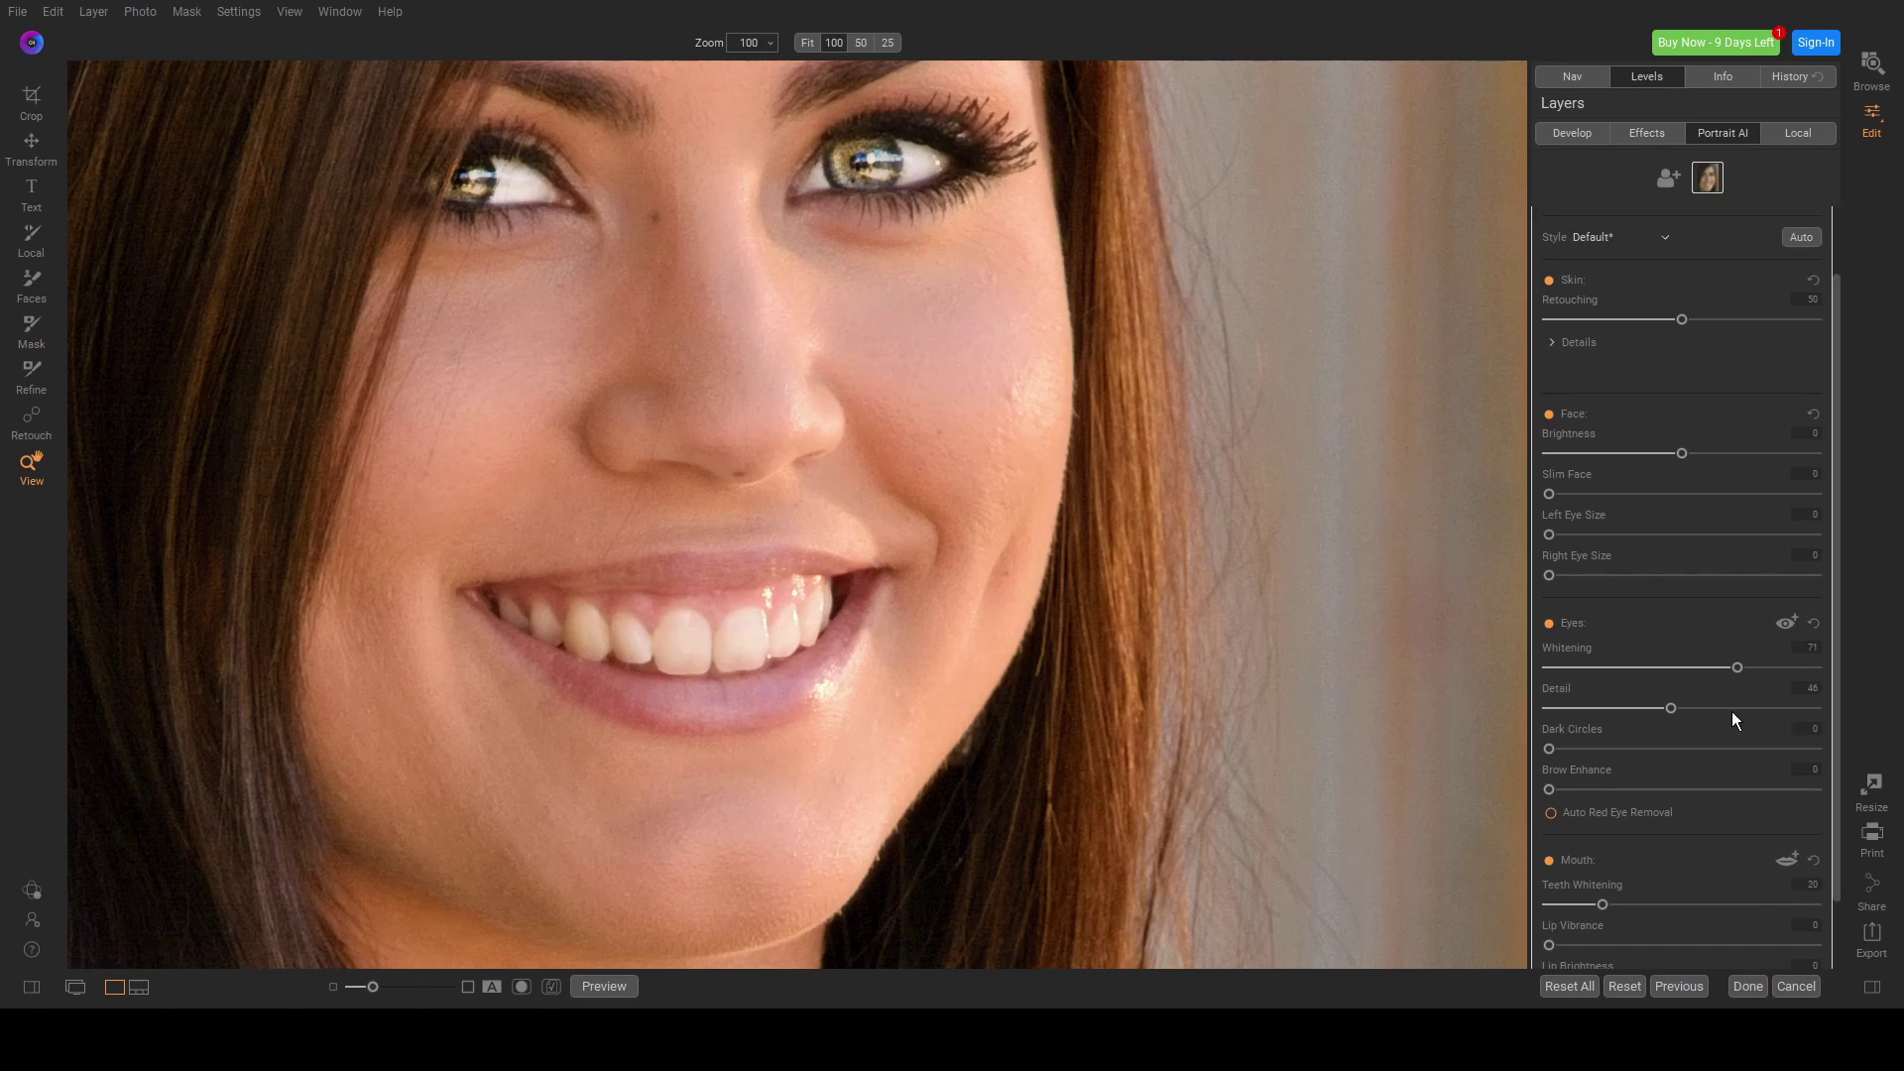
# Fit the mouth outline to her lower lip, set Lip Vibrance to 38, and view the whole photo
pyautogui.click(1789, 861)
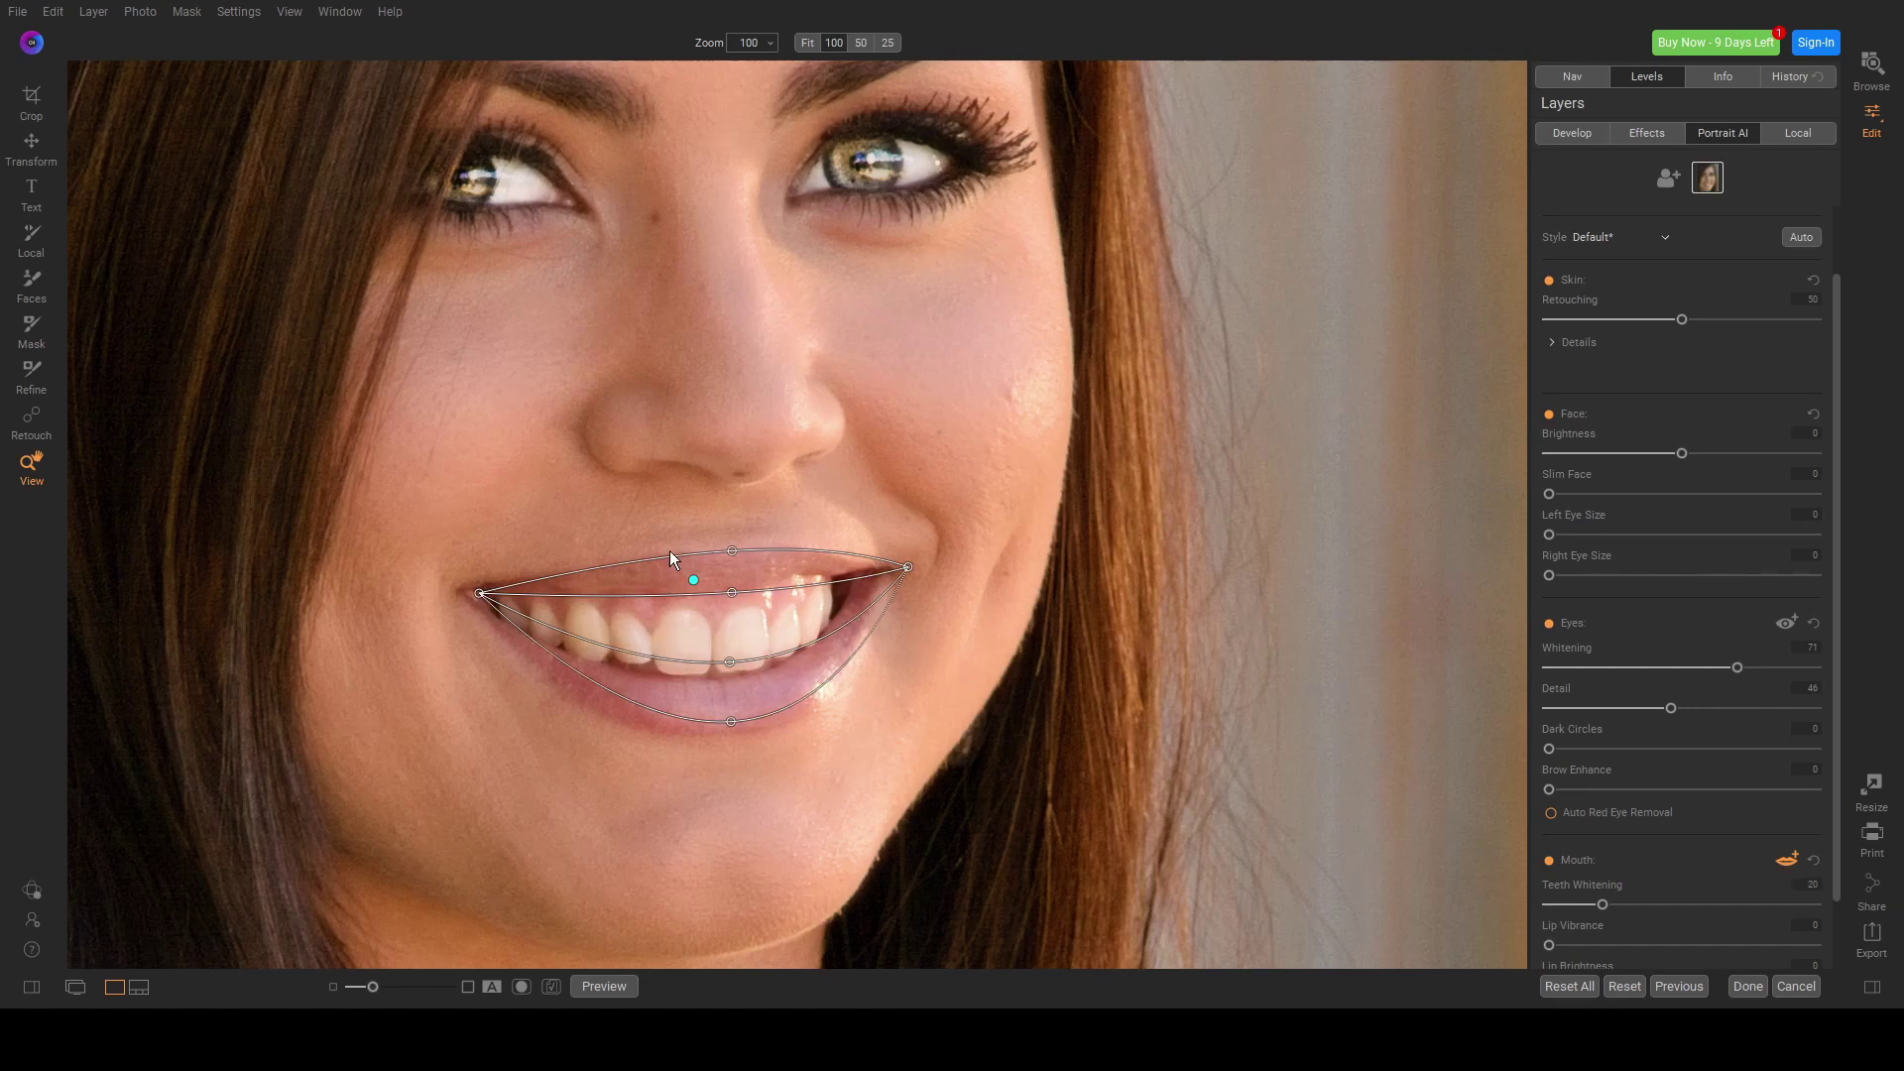
pyautogui.moveTo(730, 660); pyautogui.dragTo(726, 740)
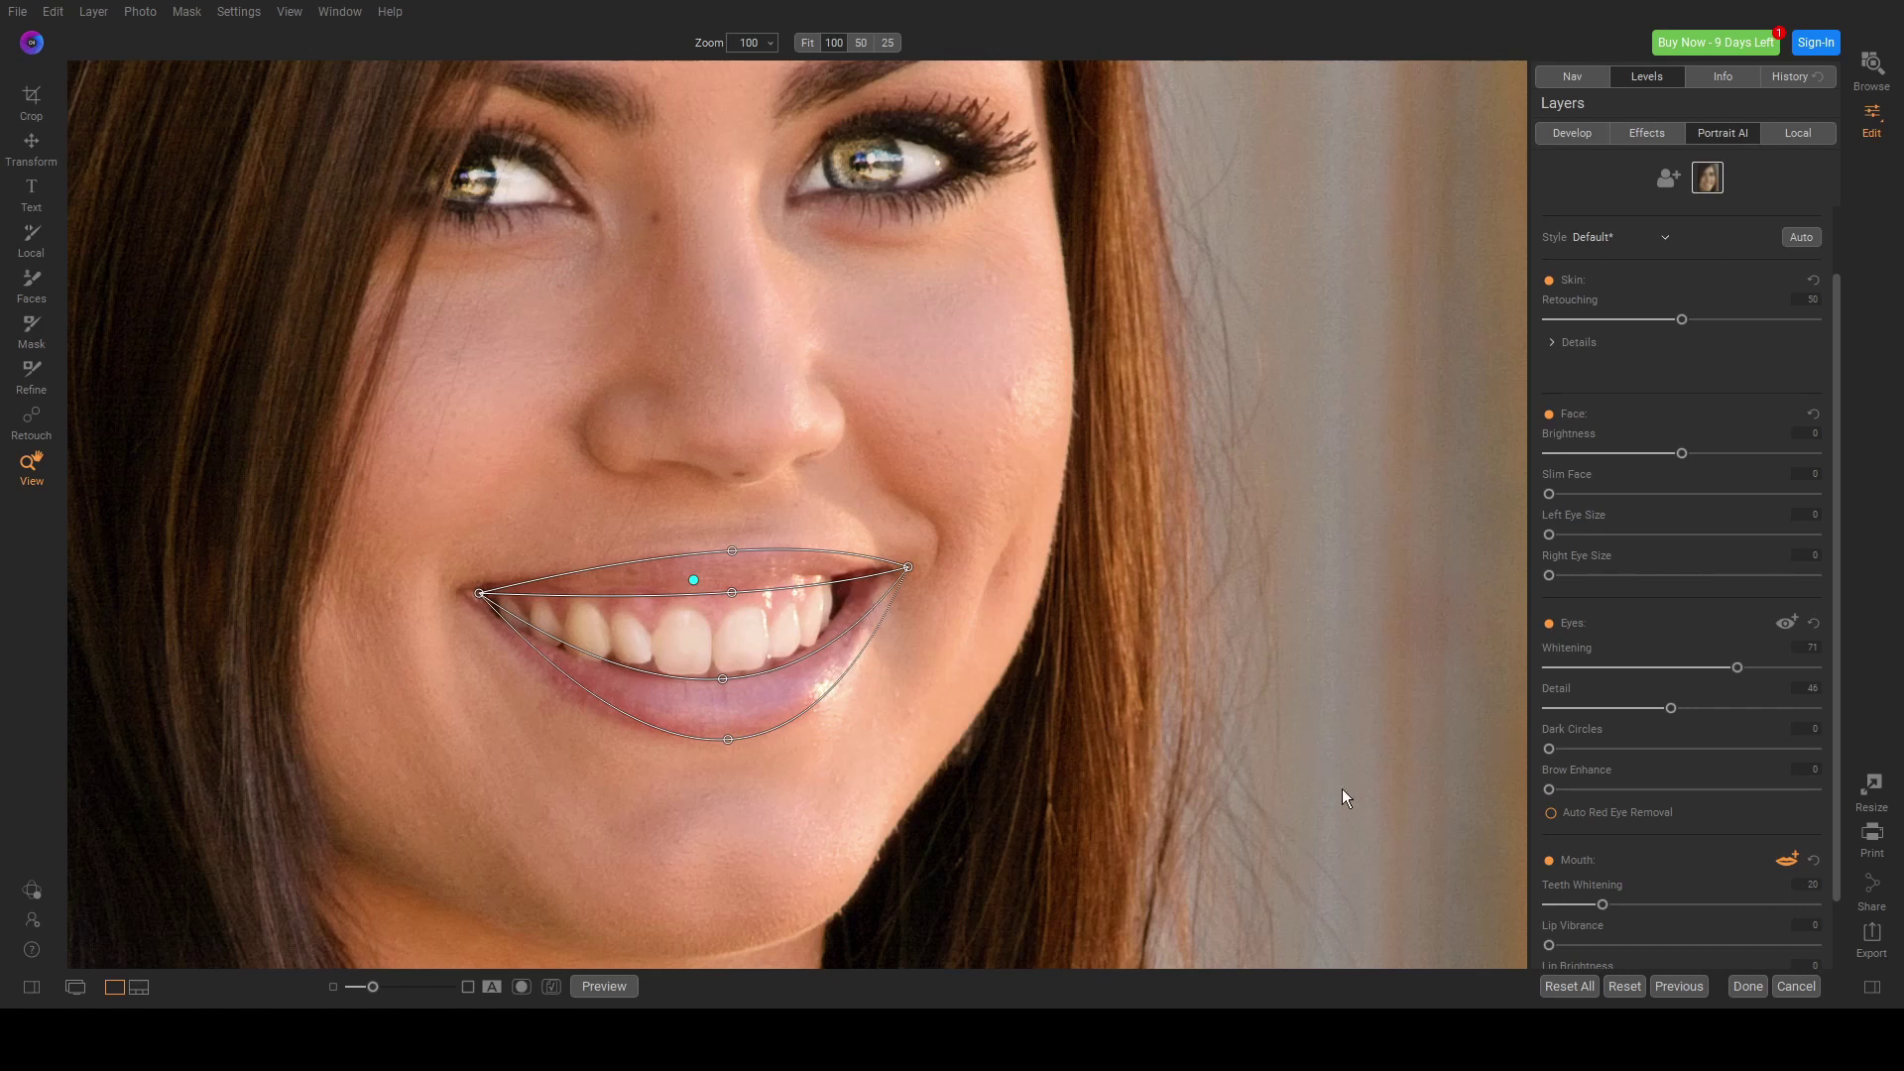
pyautogui.scroll(-1, 1610, 823)
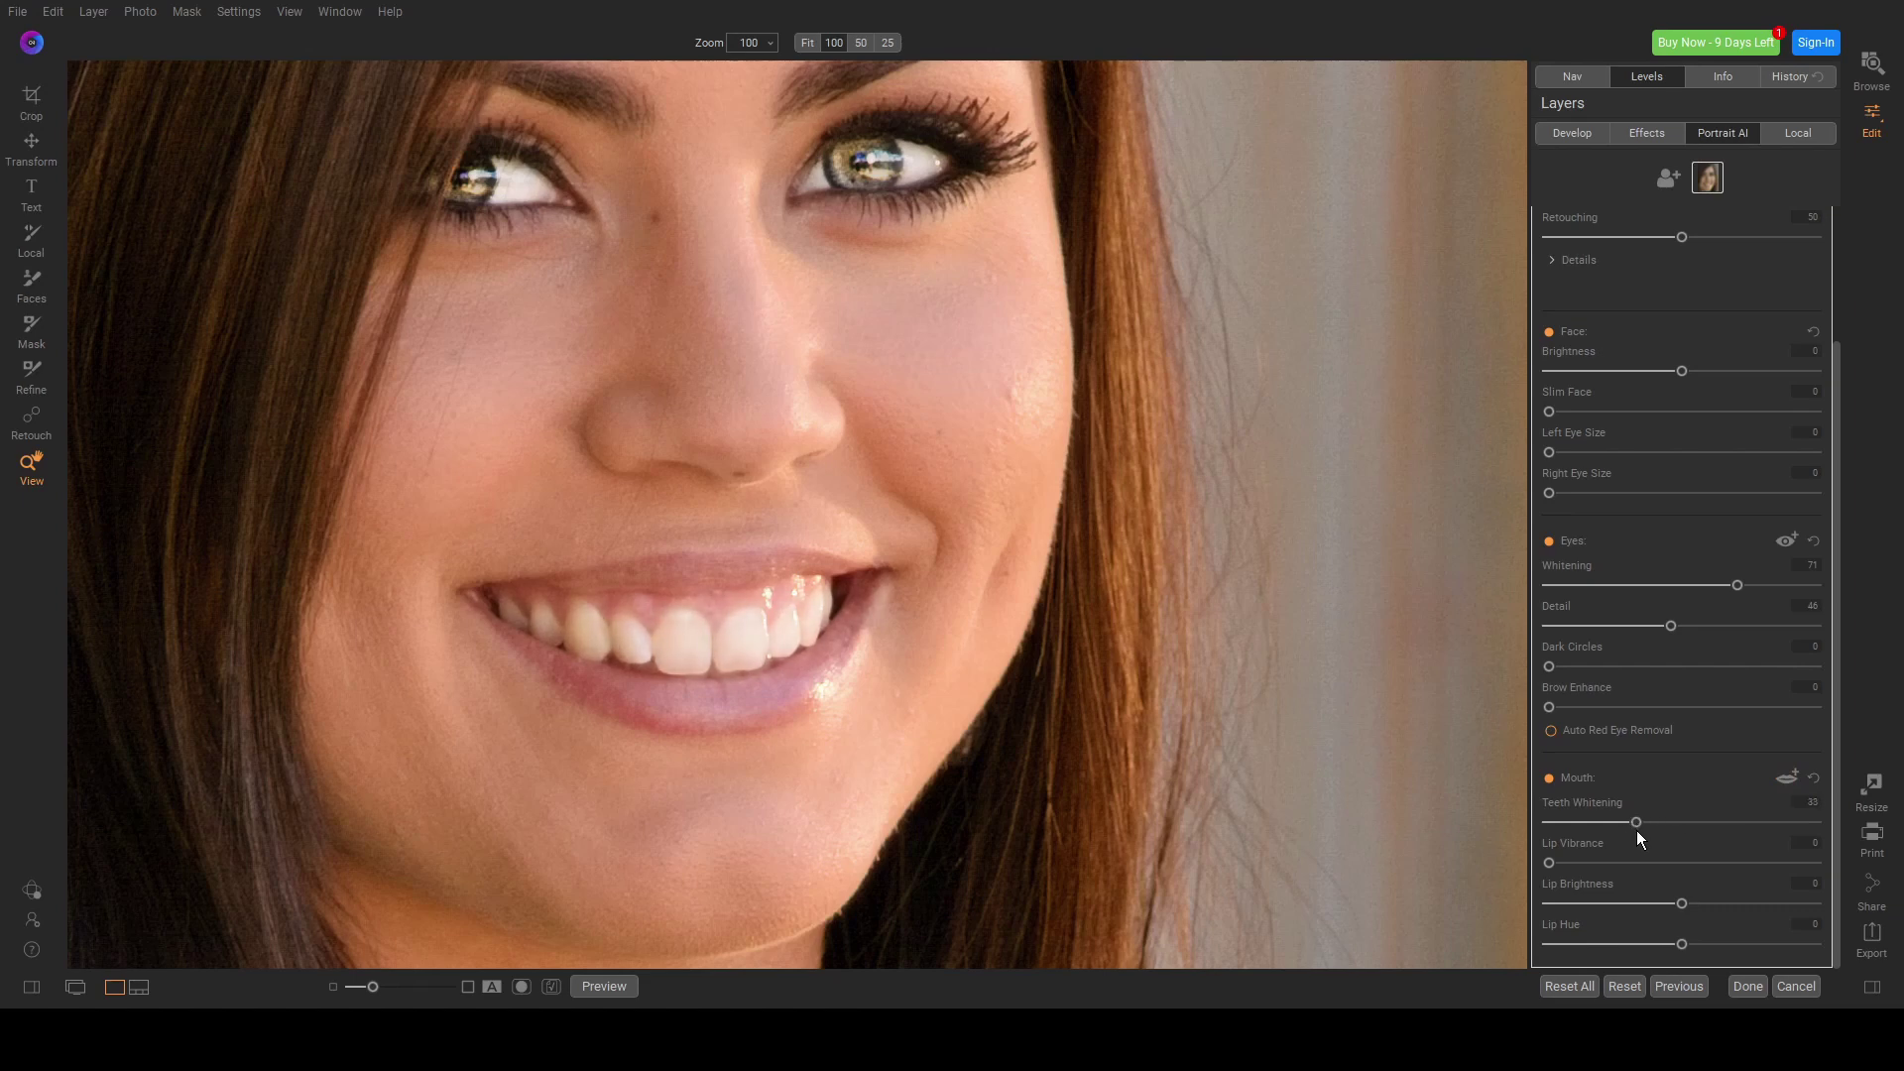
pyautogui.click(1650, 862)
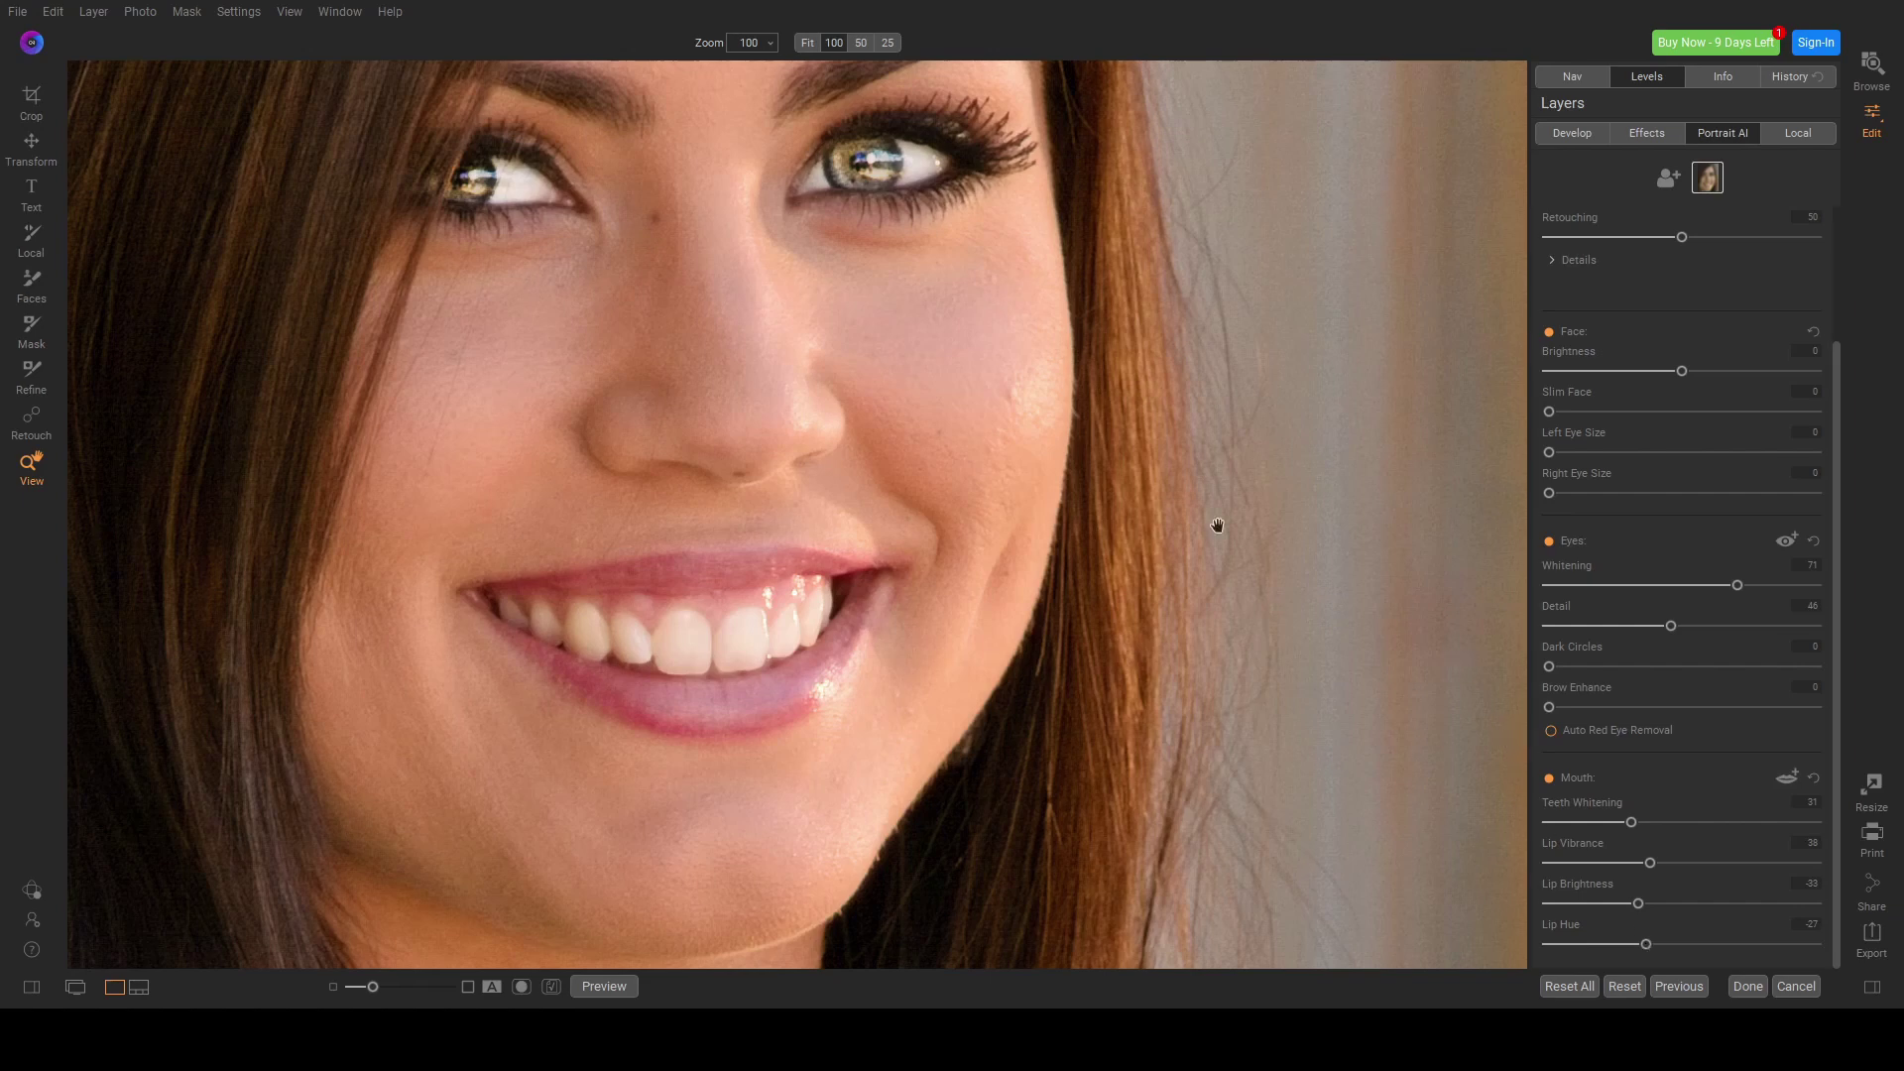
pyautogui.click(912, 515)
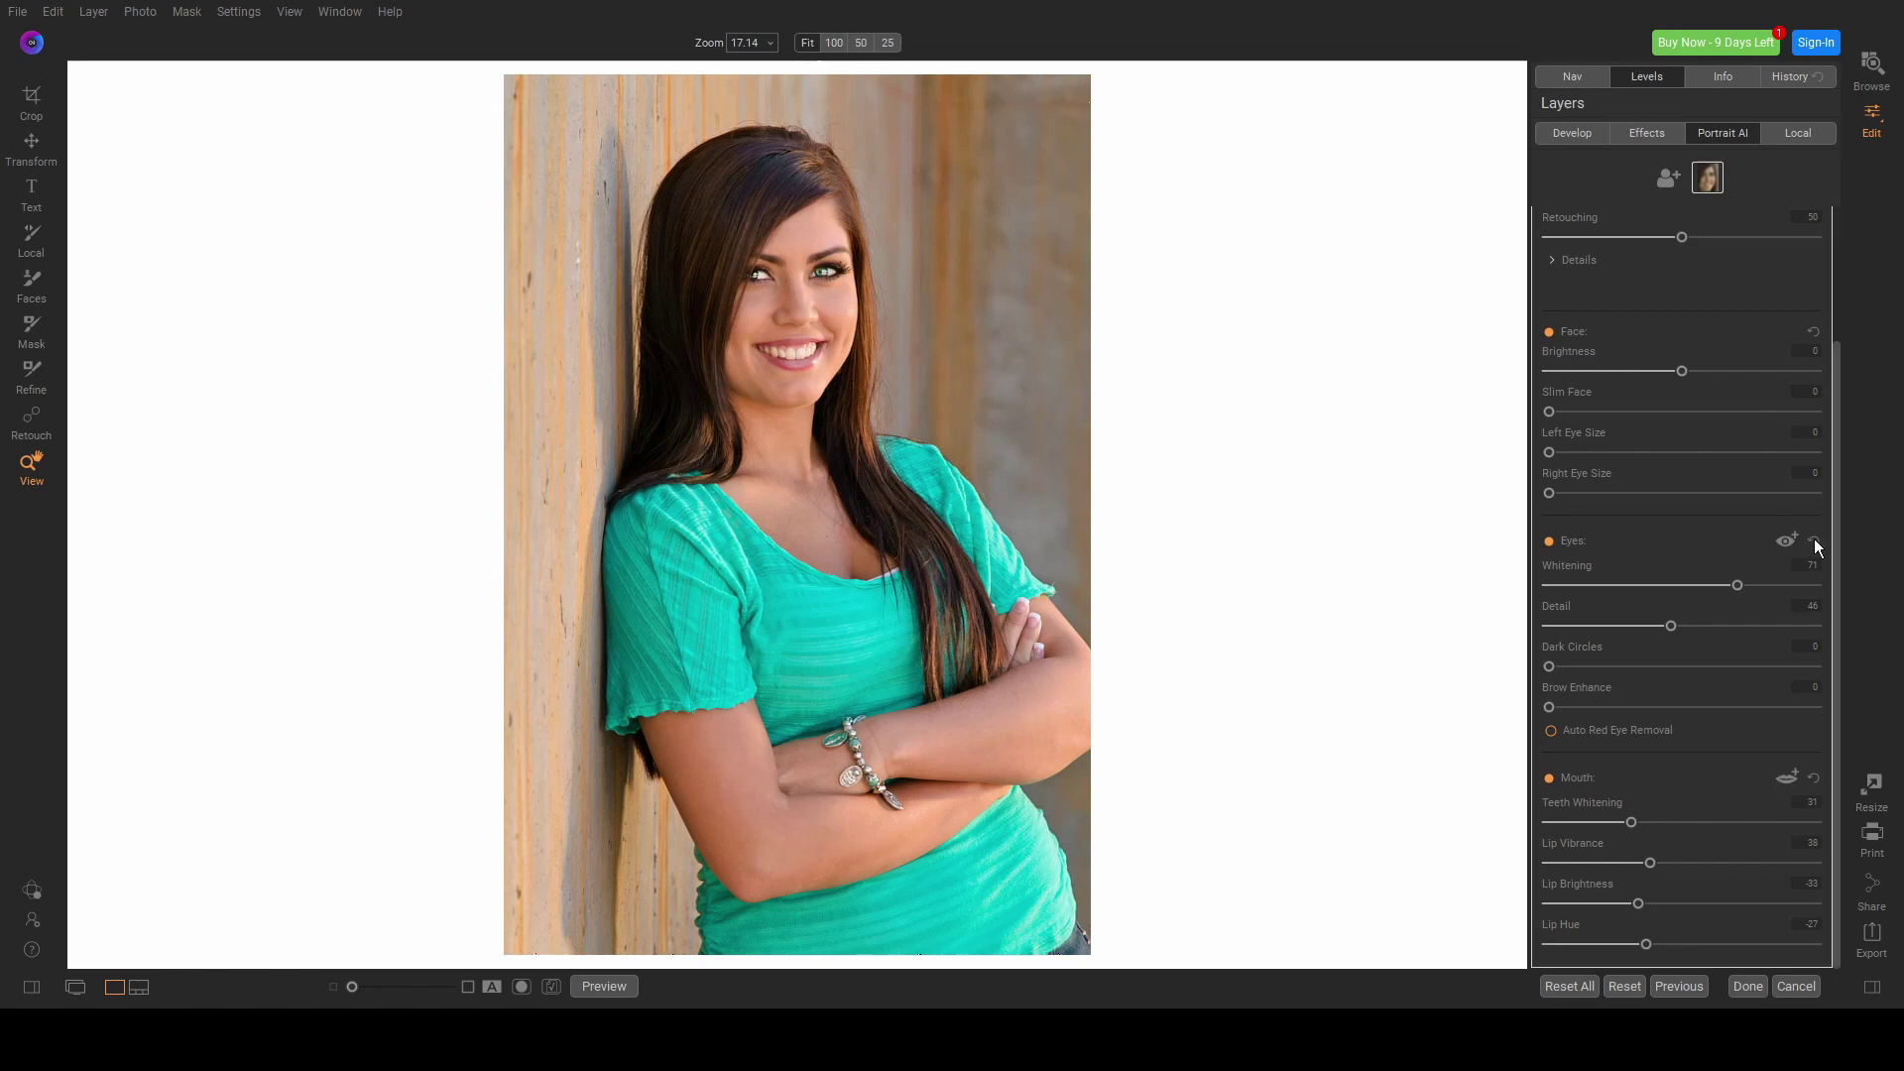
# Dial Eye Whitening down to about 28
pyautogui.moveTo(1737, 586); pyautogui.dragTo(1607, 587)
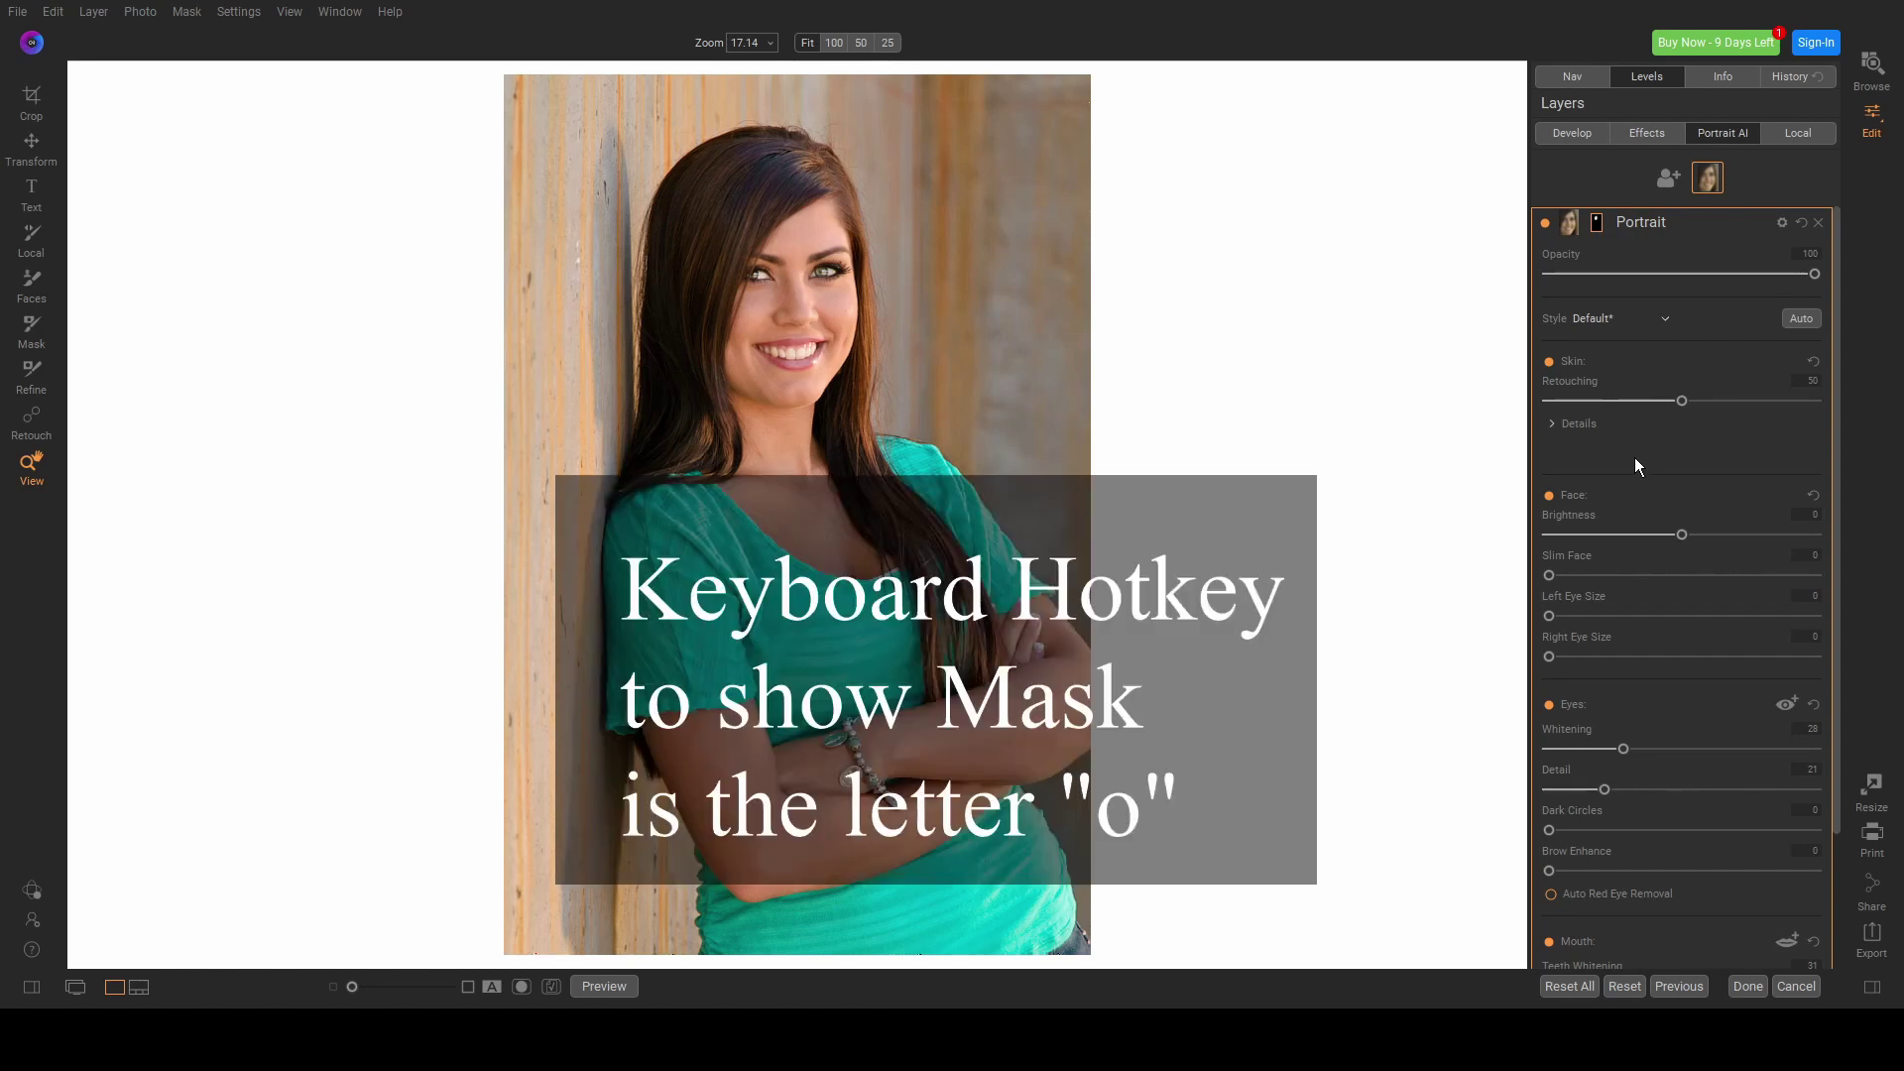
# Show the skin mask as a red overlay, paint out the hair strip, and set the brush to Paint In
pyautogui.press('o')
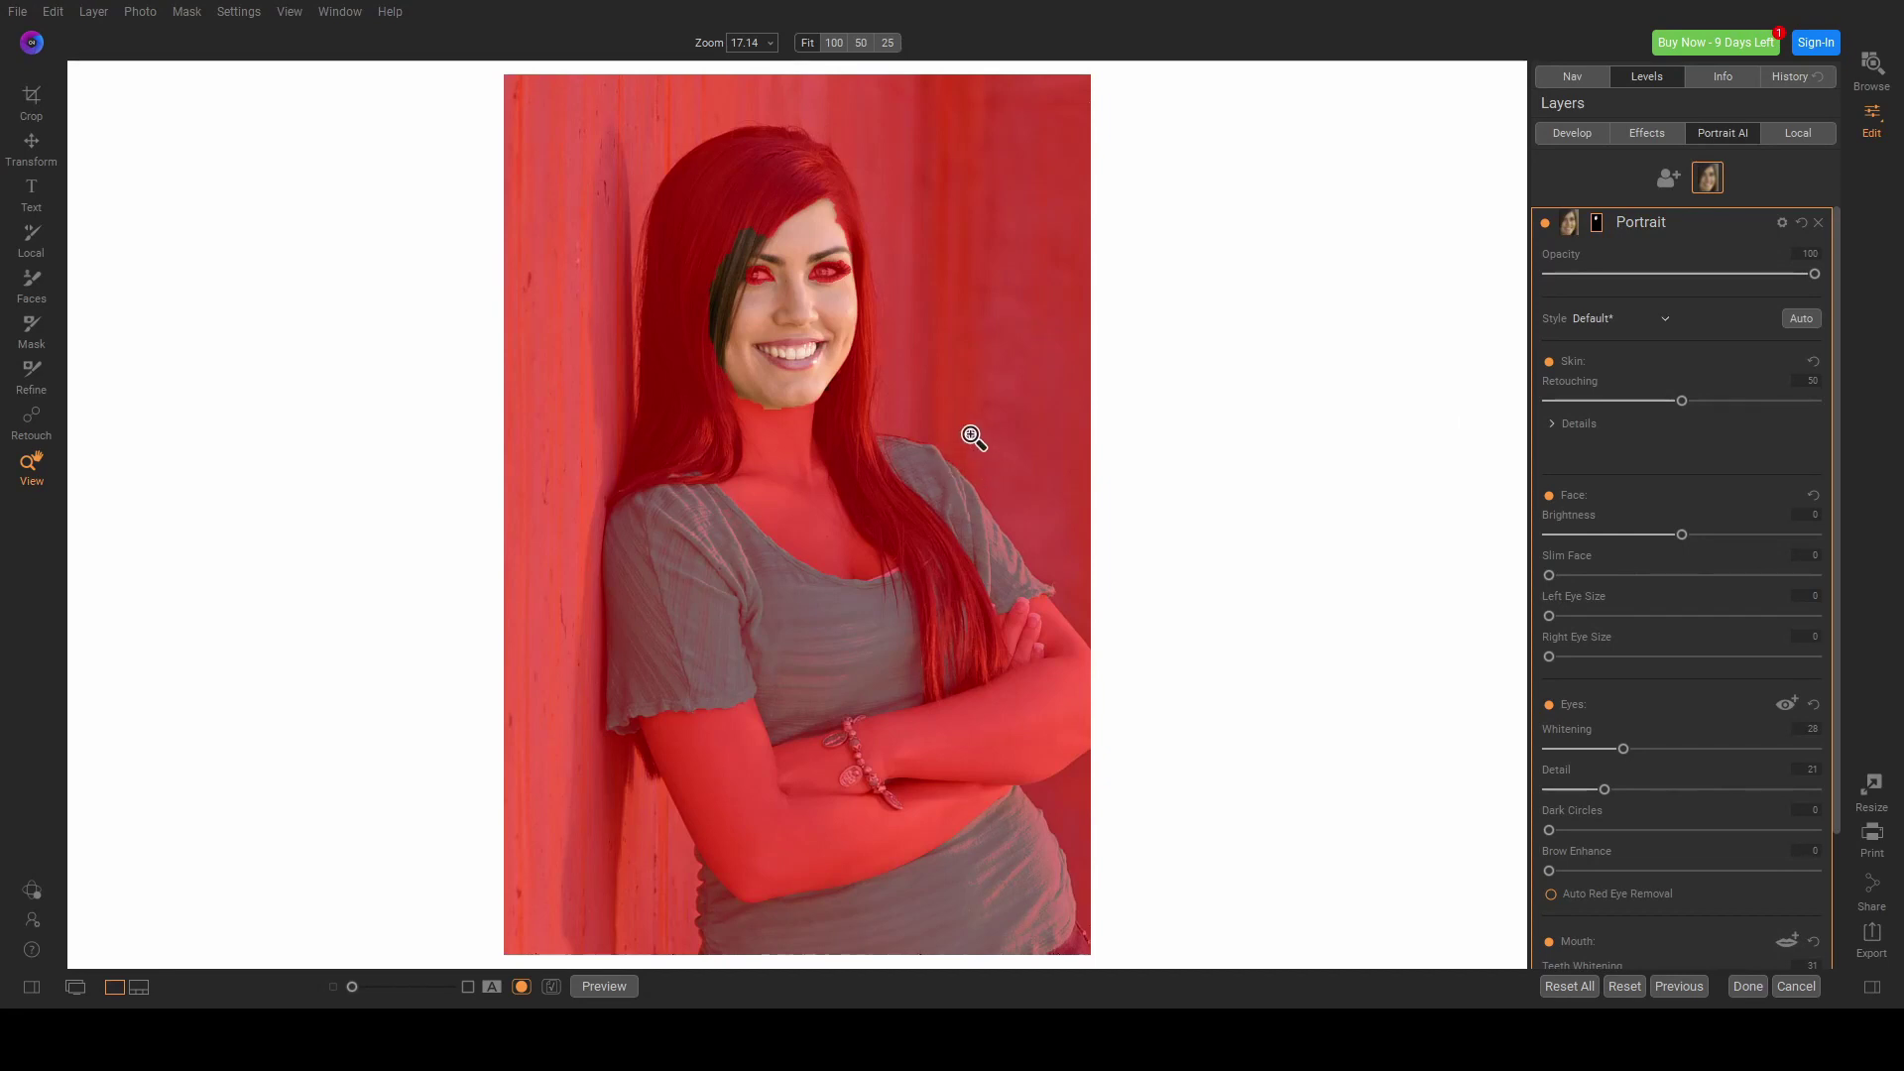
pyautogui.click(1596, 222)
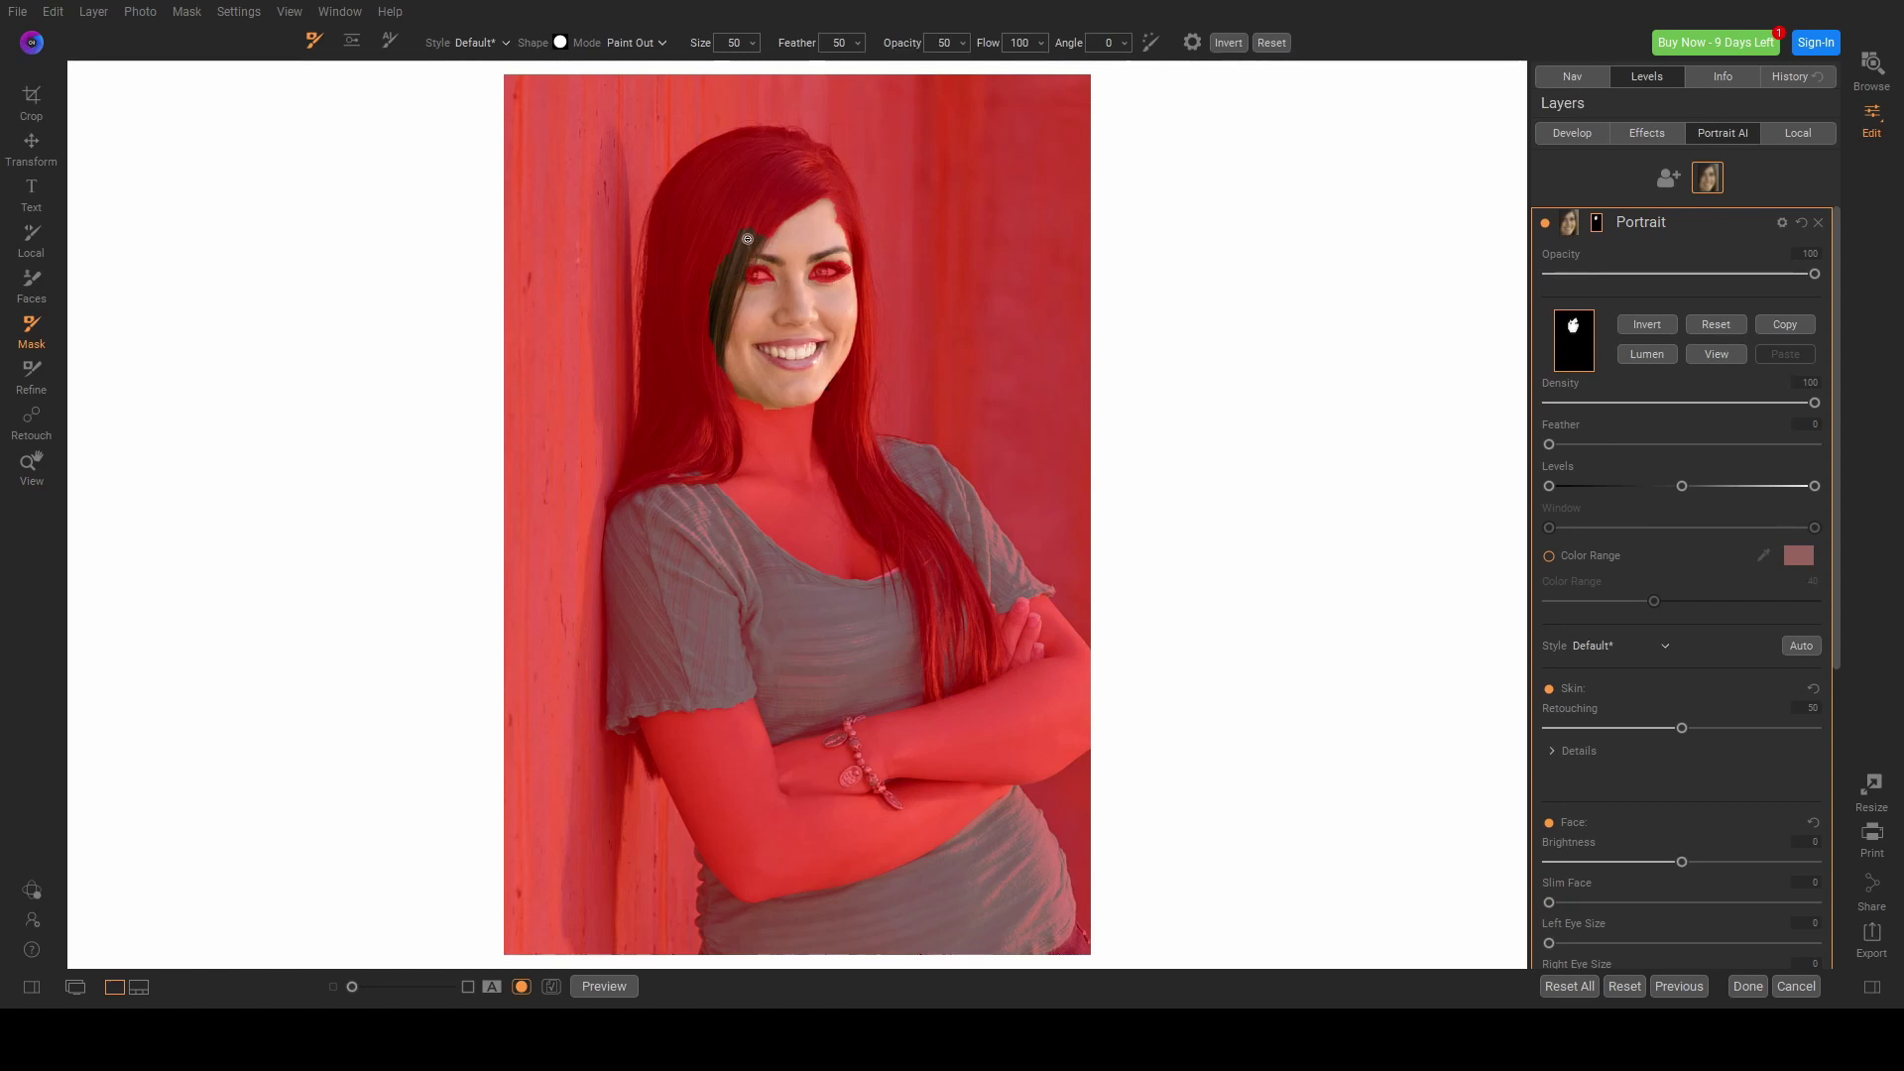
pyautogui.scroll(3, 753, 230)
pyautogui.moveTo(751, 230)
pyautogui.mouseDown()
pyautogui.moveTo(703, 359)
pyautogui.moveTo(718, 265)
pyautogui.moveTo(755, 225)
pyautogui.moveTo(692, 164)
pyautogui.moveTo(525, 349)
pyautogui.mouseUp()
pyautogui.click(659, 44)
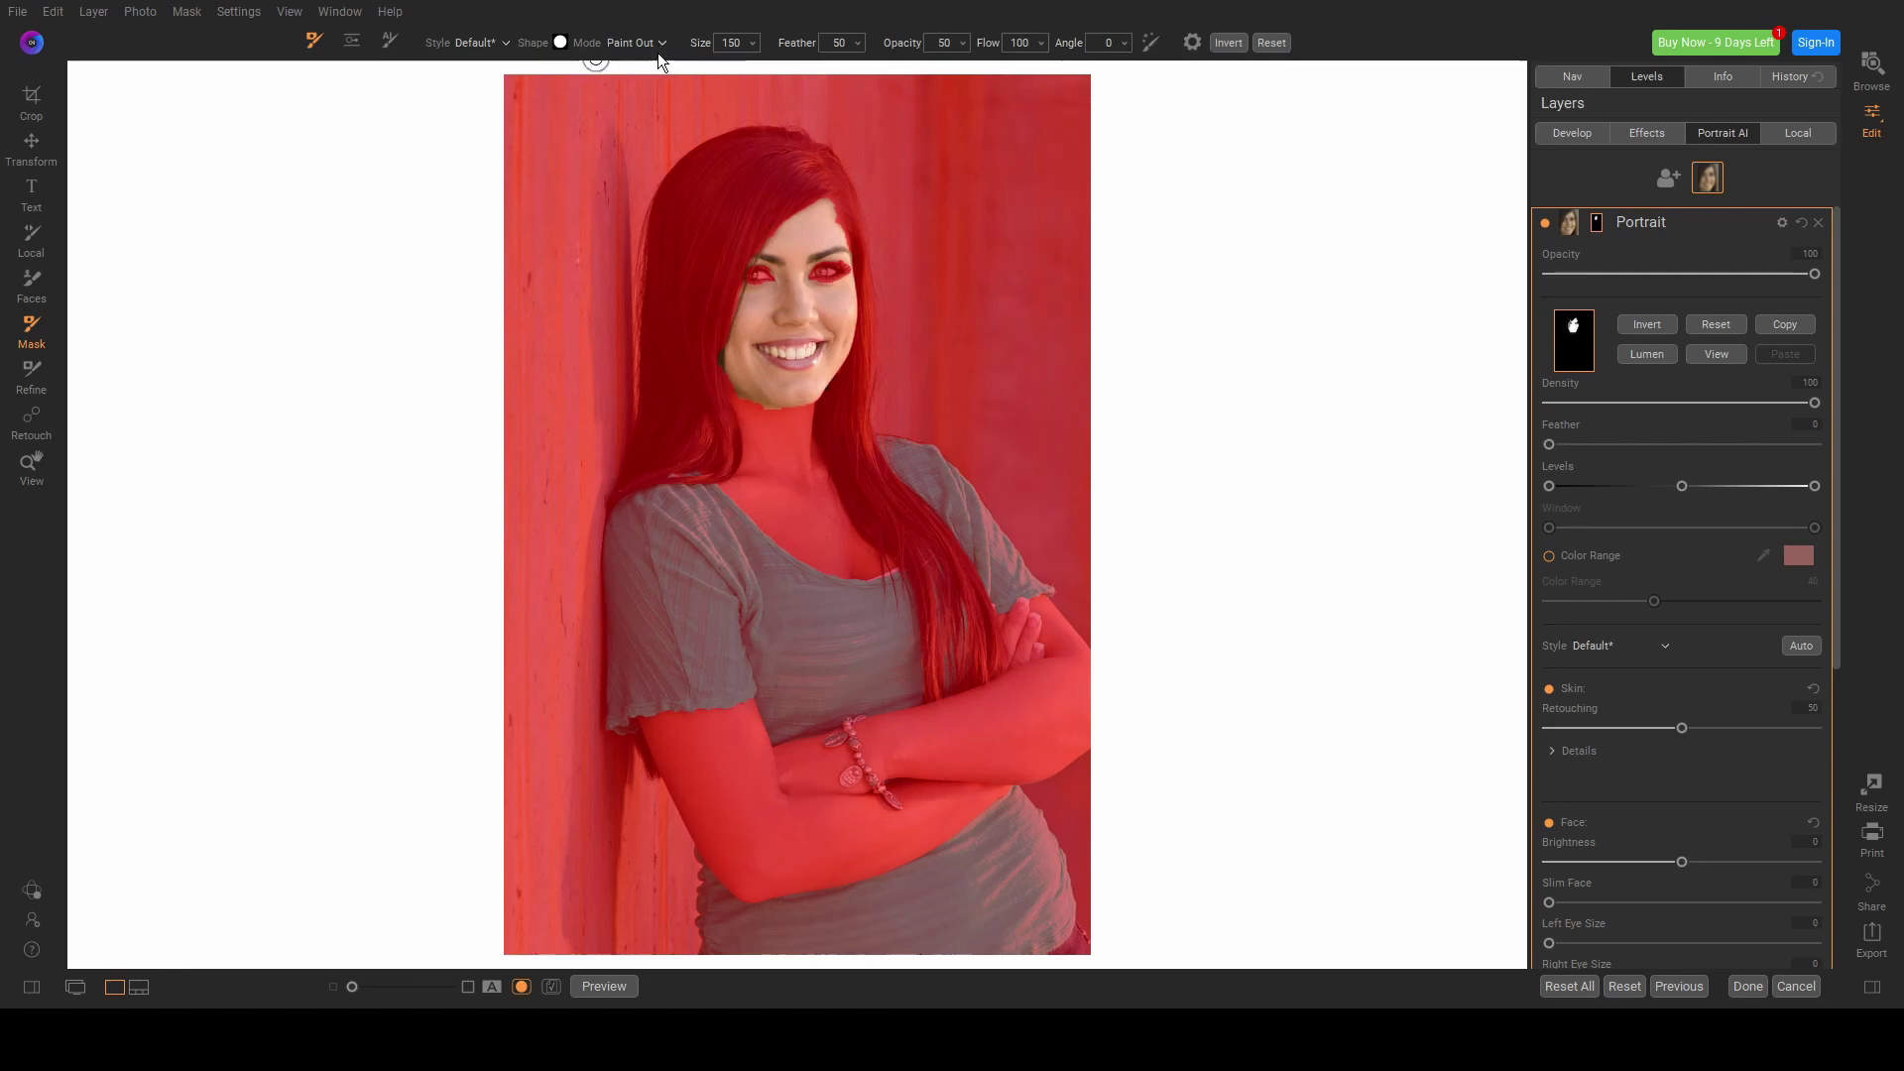
pyautogui.click(646, 71)
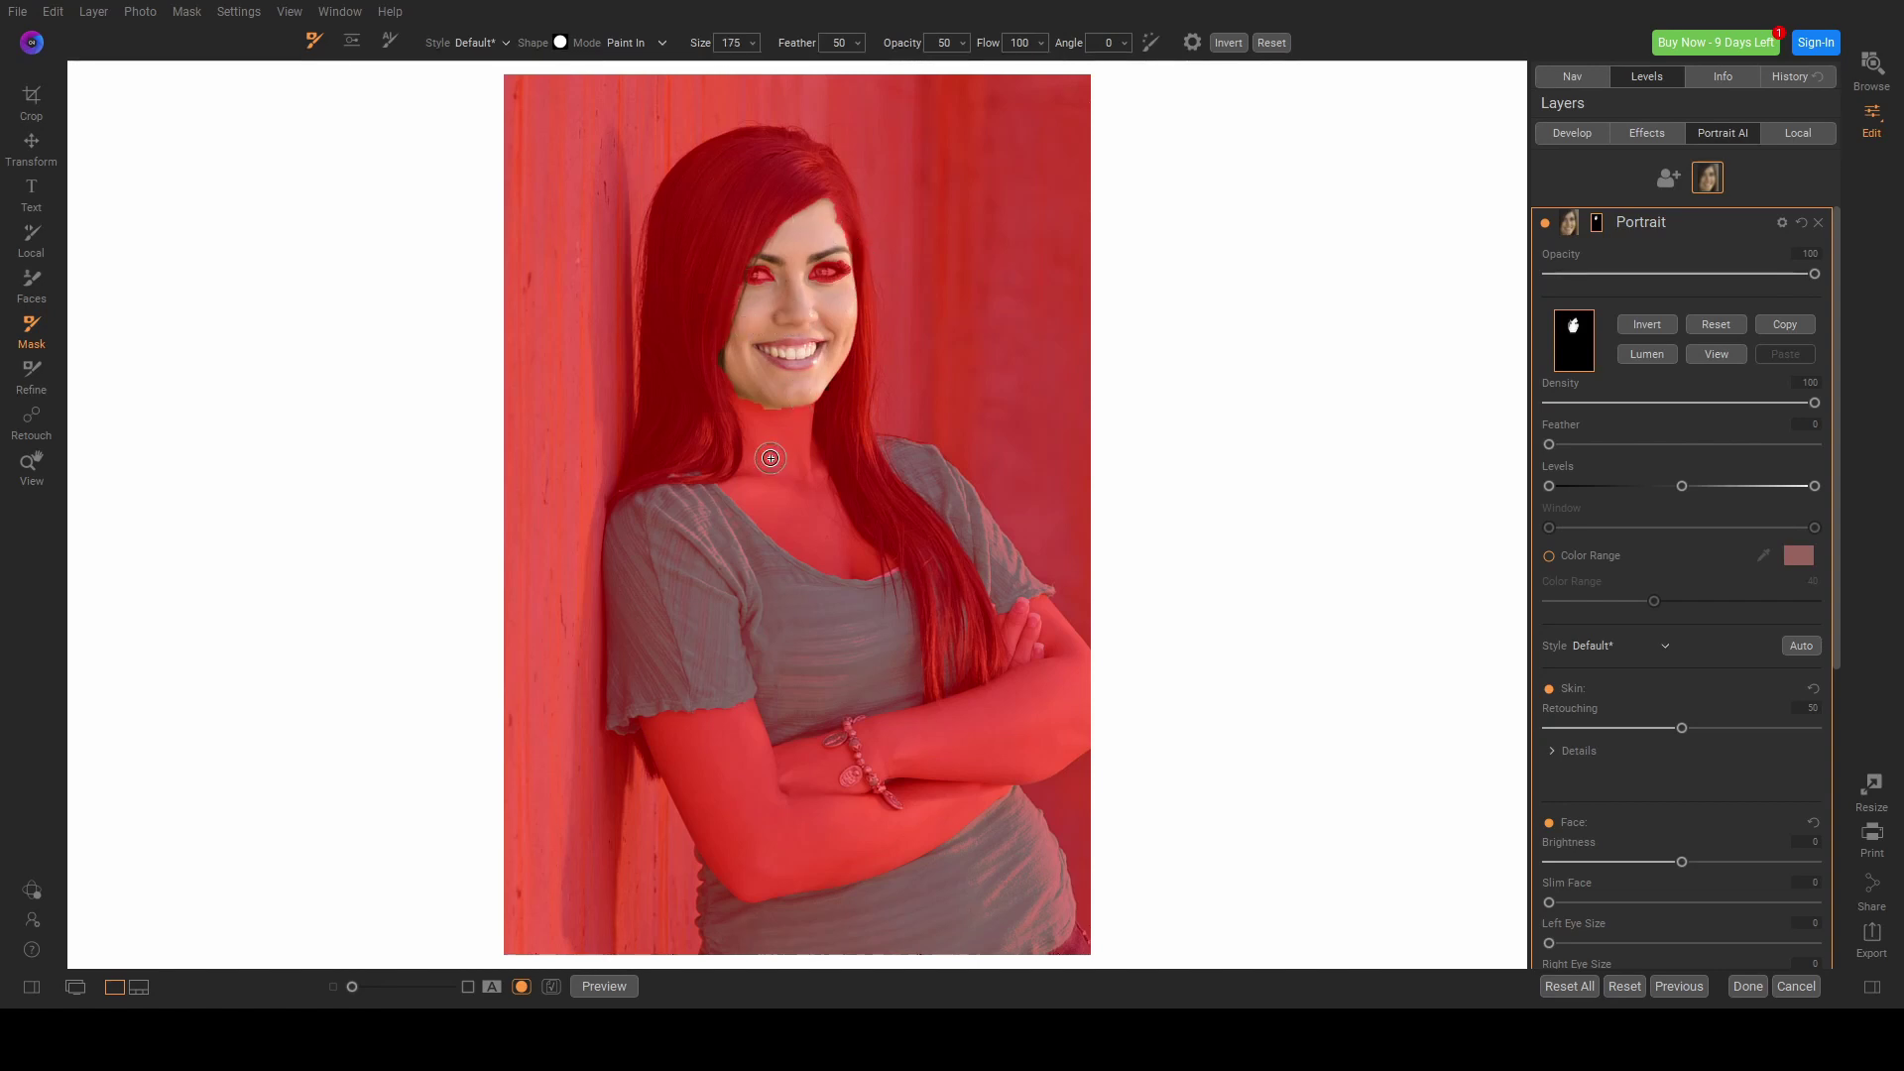
# Paint her neck and upper chest into the skin mask, keeping the teal neckline excluded
pyautogui.press(']')
pyautogui.press(']')
pyautogui.press(']')
pyautogui.press(']')
pyautogui.moveTo(777, 427); pyautogui.dragTo(816, 526)
pyautogui.moveTo(809, 390)
pyautogui.mouseDown()
pyautogui.moveTo(778, 415)
pyautogui.moveTo(781, 460)
pyautogui.moveTo(861, 565)
pyautogui.moveTo(789, 544)
pyautogui.moveTo(762, 476)
pyautogui.moveTo(782, 429)
pyautogui.mouseUp()
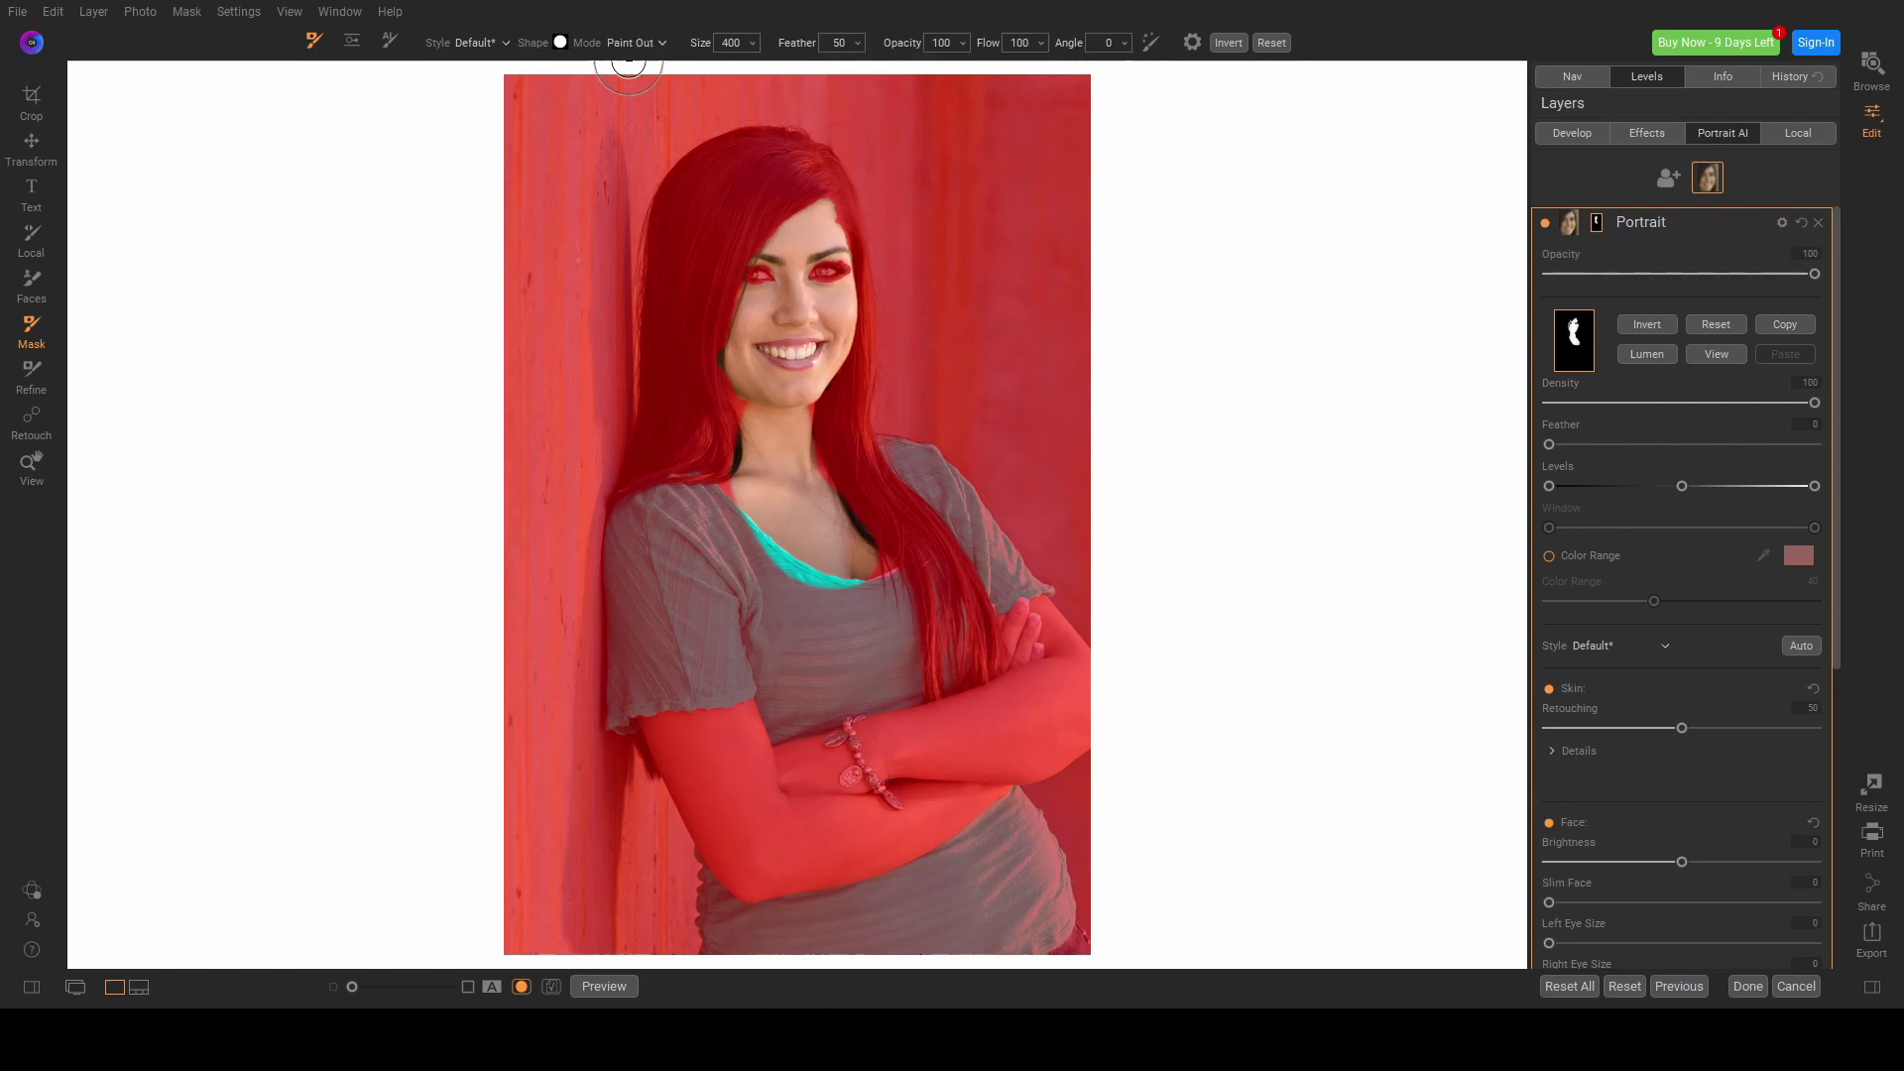
pyautogui.moveTo(716, 547)
pyautogui.mouseDown()
pyautogui.moveTo(838, 610)
pyautogui.moveTo(911, 608)
pyautogui.moveTo(924, 540)
pyautogui.moveTo(900, 518)
pyautogui.mouseUp()
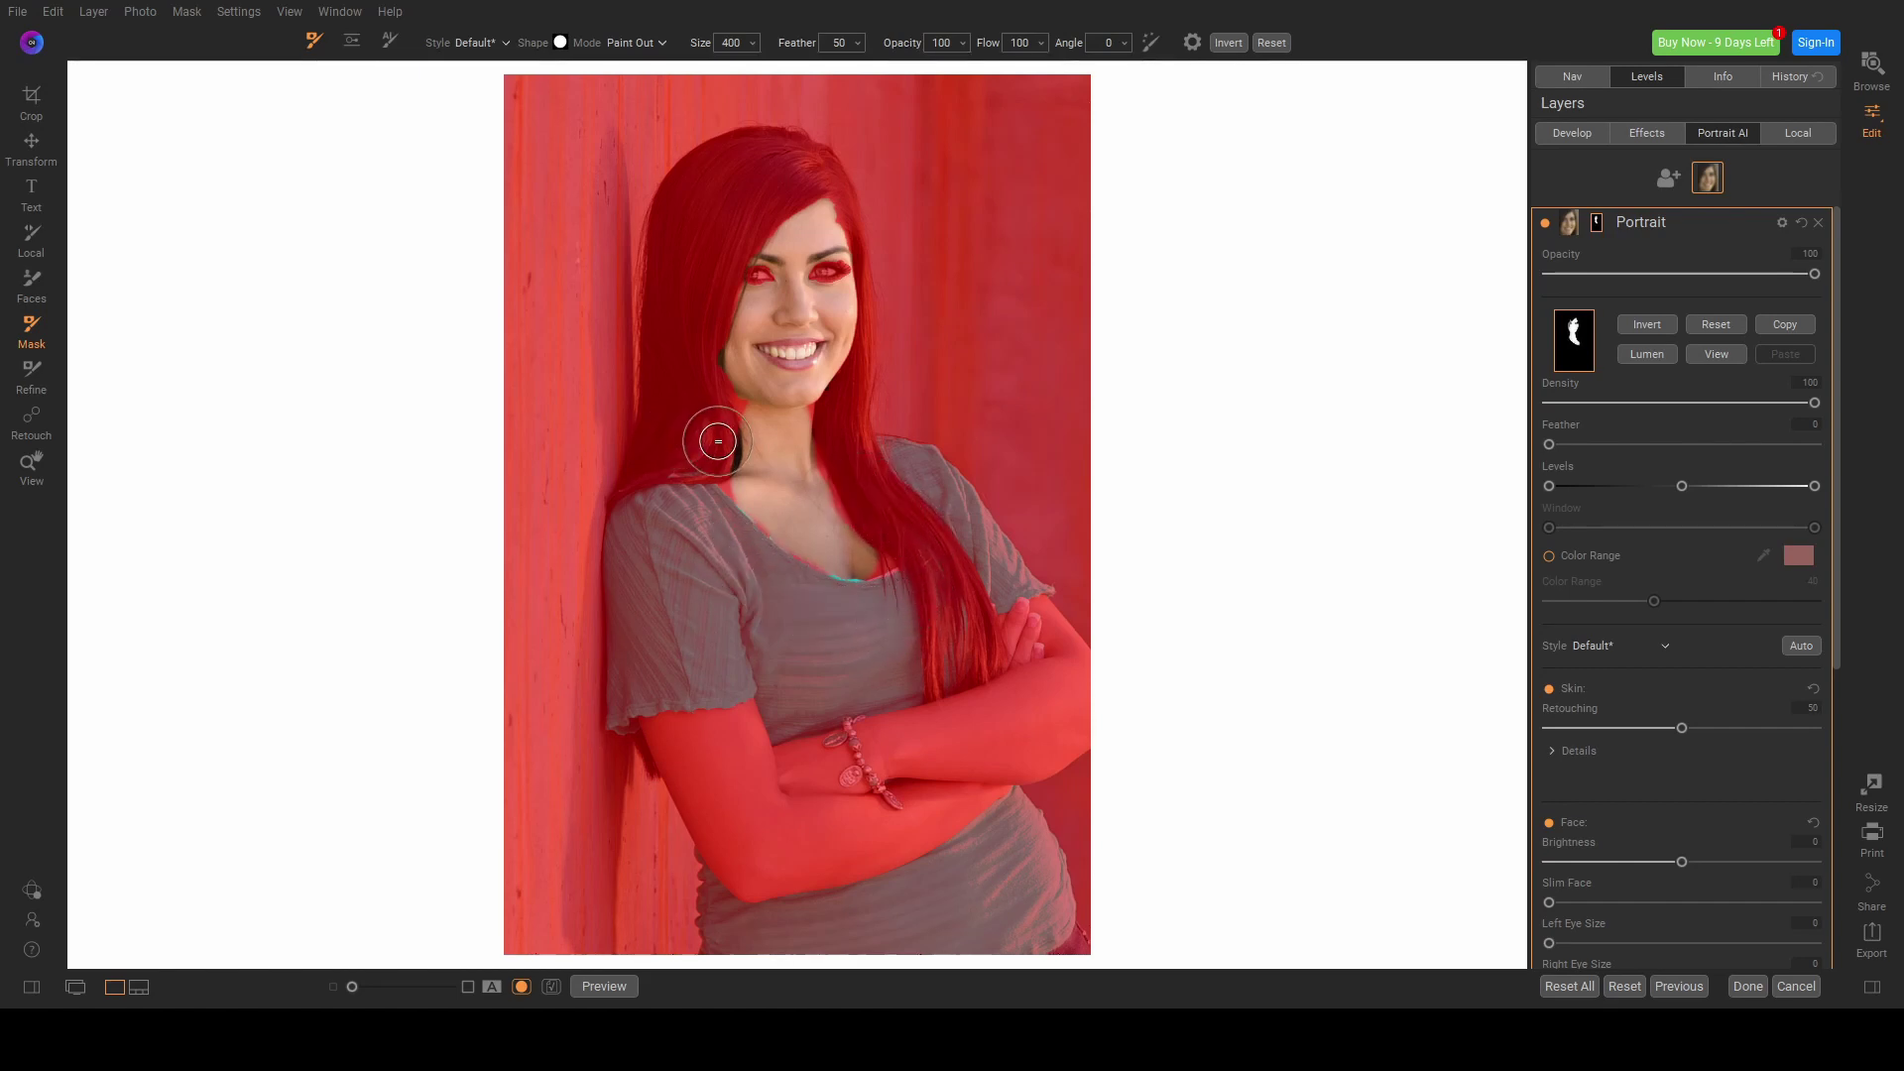
pyautogui.moveTo(718, 441); pyautogui.dragTo(710, 448)
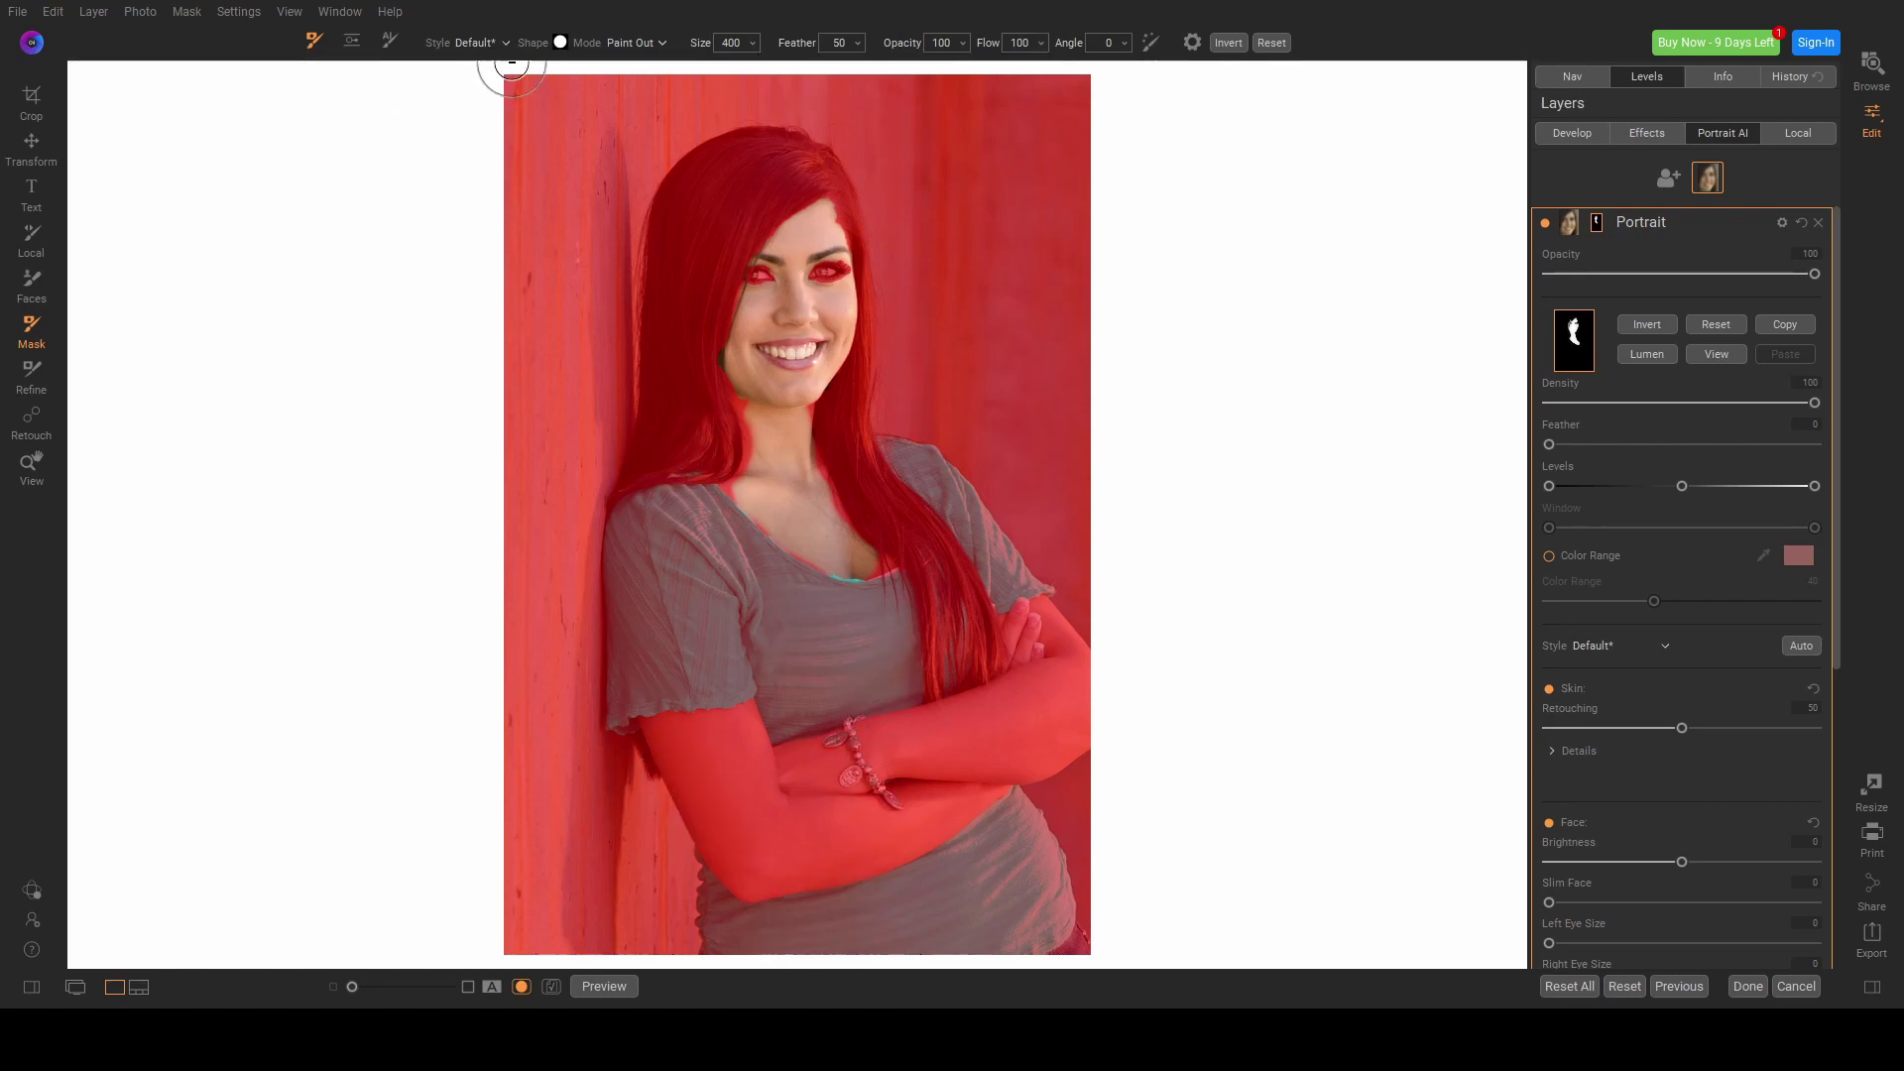
pyautogui.click(658, 45)
# With Paint In and Perfect Brush enabled, paint the forearm near the bracelet into the mask
pyautogui.click(646, 74)
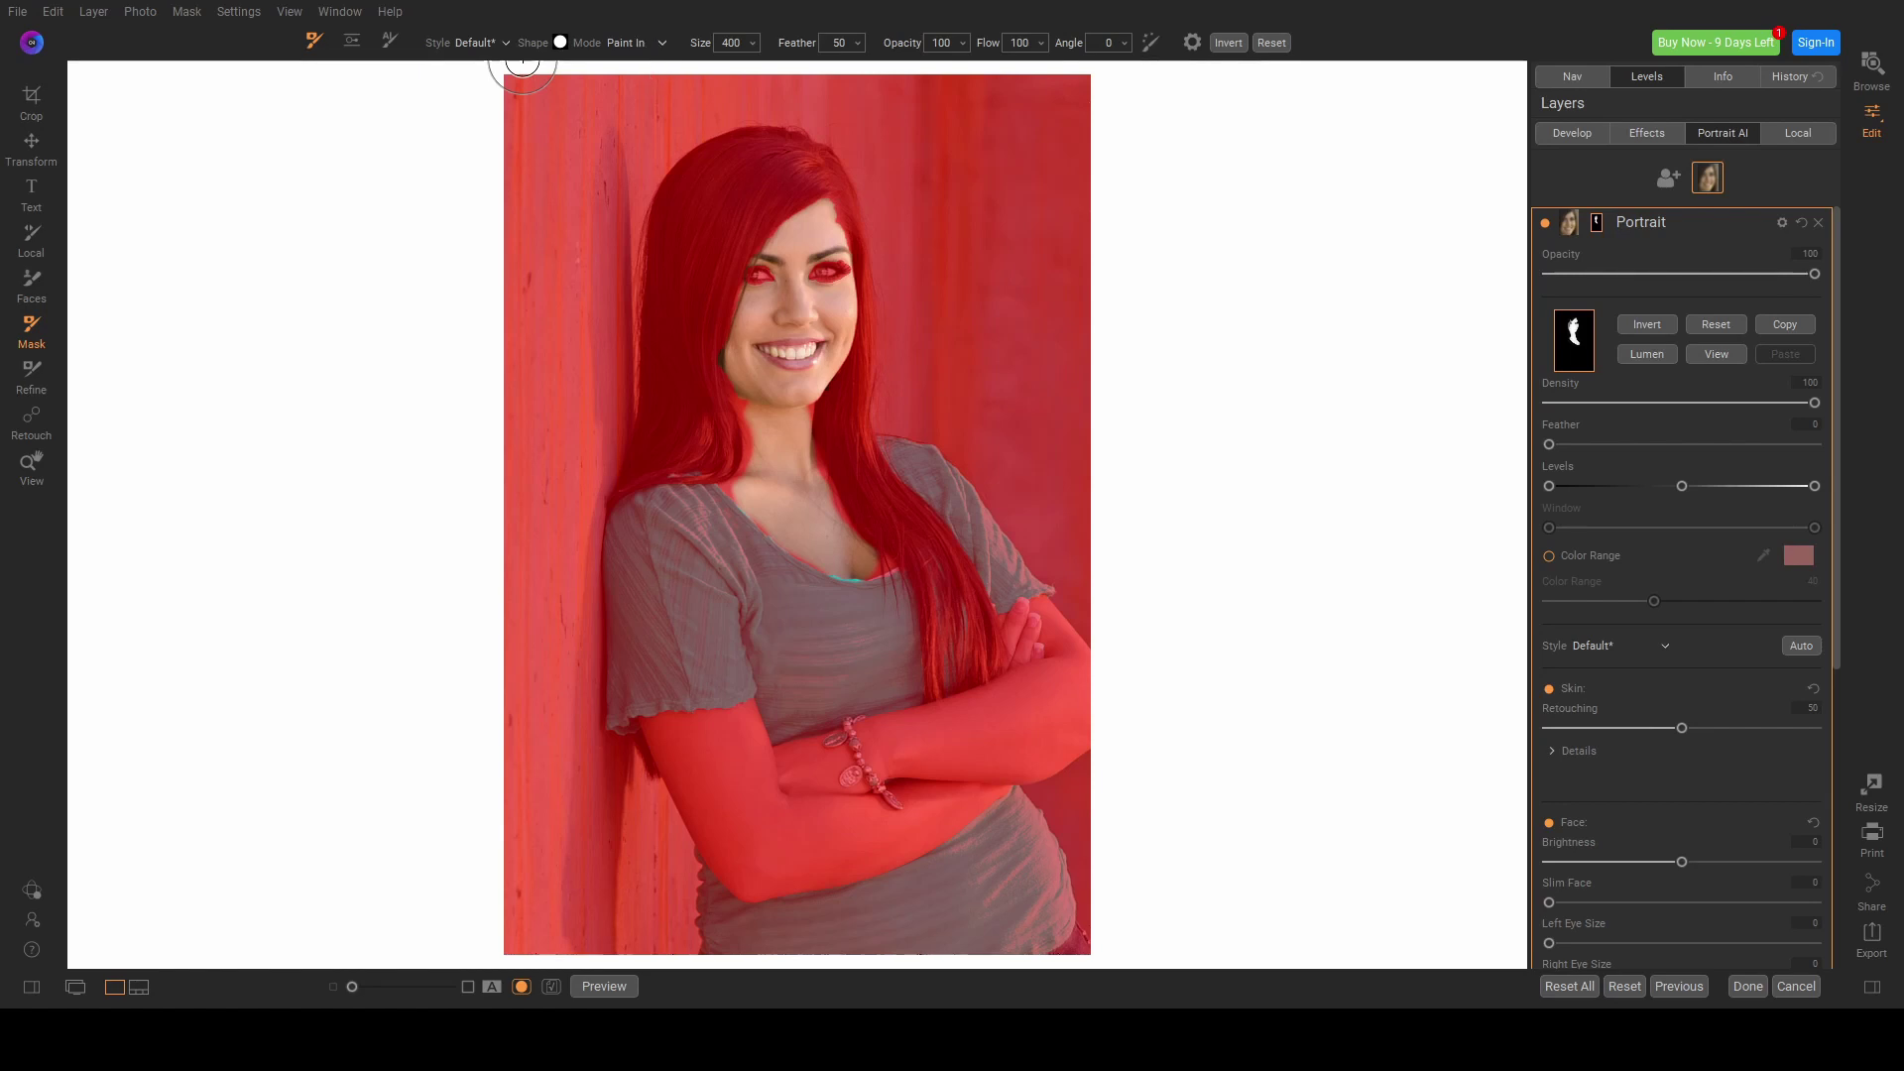
pyautogui.click(1151, 40)
pyautogui.moveTo(986, 744)
pyautogui.mouseDown()
pyautogui.moveTo(874, 720)
pyautogui.moveTo(983, 709)
pyautogui.moveTo(1002, 697)
pyautogui.moveTo(945, 709)
pyautogui.moveTo(1059, 660)
pyautogui.moveTo(1043, 614)
pyautogui.moveTo(1086, 685)
pyautogui.moveTo(1067, 751)
pyautogui.moveTo(1010, 772)
pyautogui.moveTo(857, 765)
pyautogui.moveTo(998, 773)
pyautogui.moveTo(1027, 690)
pyautogui.moveTo(1084, 668)
pyautogui.moveTo(995, 740)
pyautogui.moveTo(898, 757)
pyautogui.moveTo(940, 807)
pyautogui.moveTo(965, 789)
pyautogui.moveTo(902, 834)
pyautogui.moveTo(817, 818)
pyautogui.moveTo(818, 758)
pyautogui.moveTo(765, 765)
pyautogui.moveTo(737, 722)
pyautogui.moveTo(656, 741)
pyautogui.moveTo(749, 880)
pyautogui.moveTo(720, 869)
pyautogui.moveTo(893, 865)
pyautogui.moveTo(995, 790)
pyautogui.moveTo(954, 818)
pyautogui.moveTo(808, 848)
pyautogui.moveTo(733, 737)
pyautogui.mouseUp()
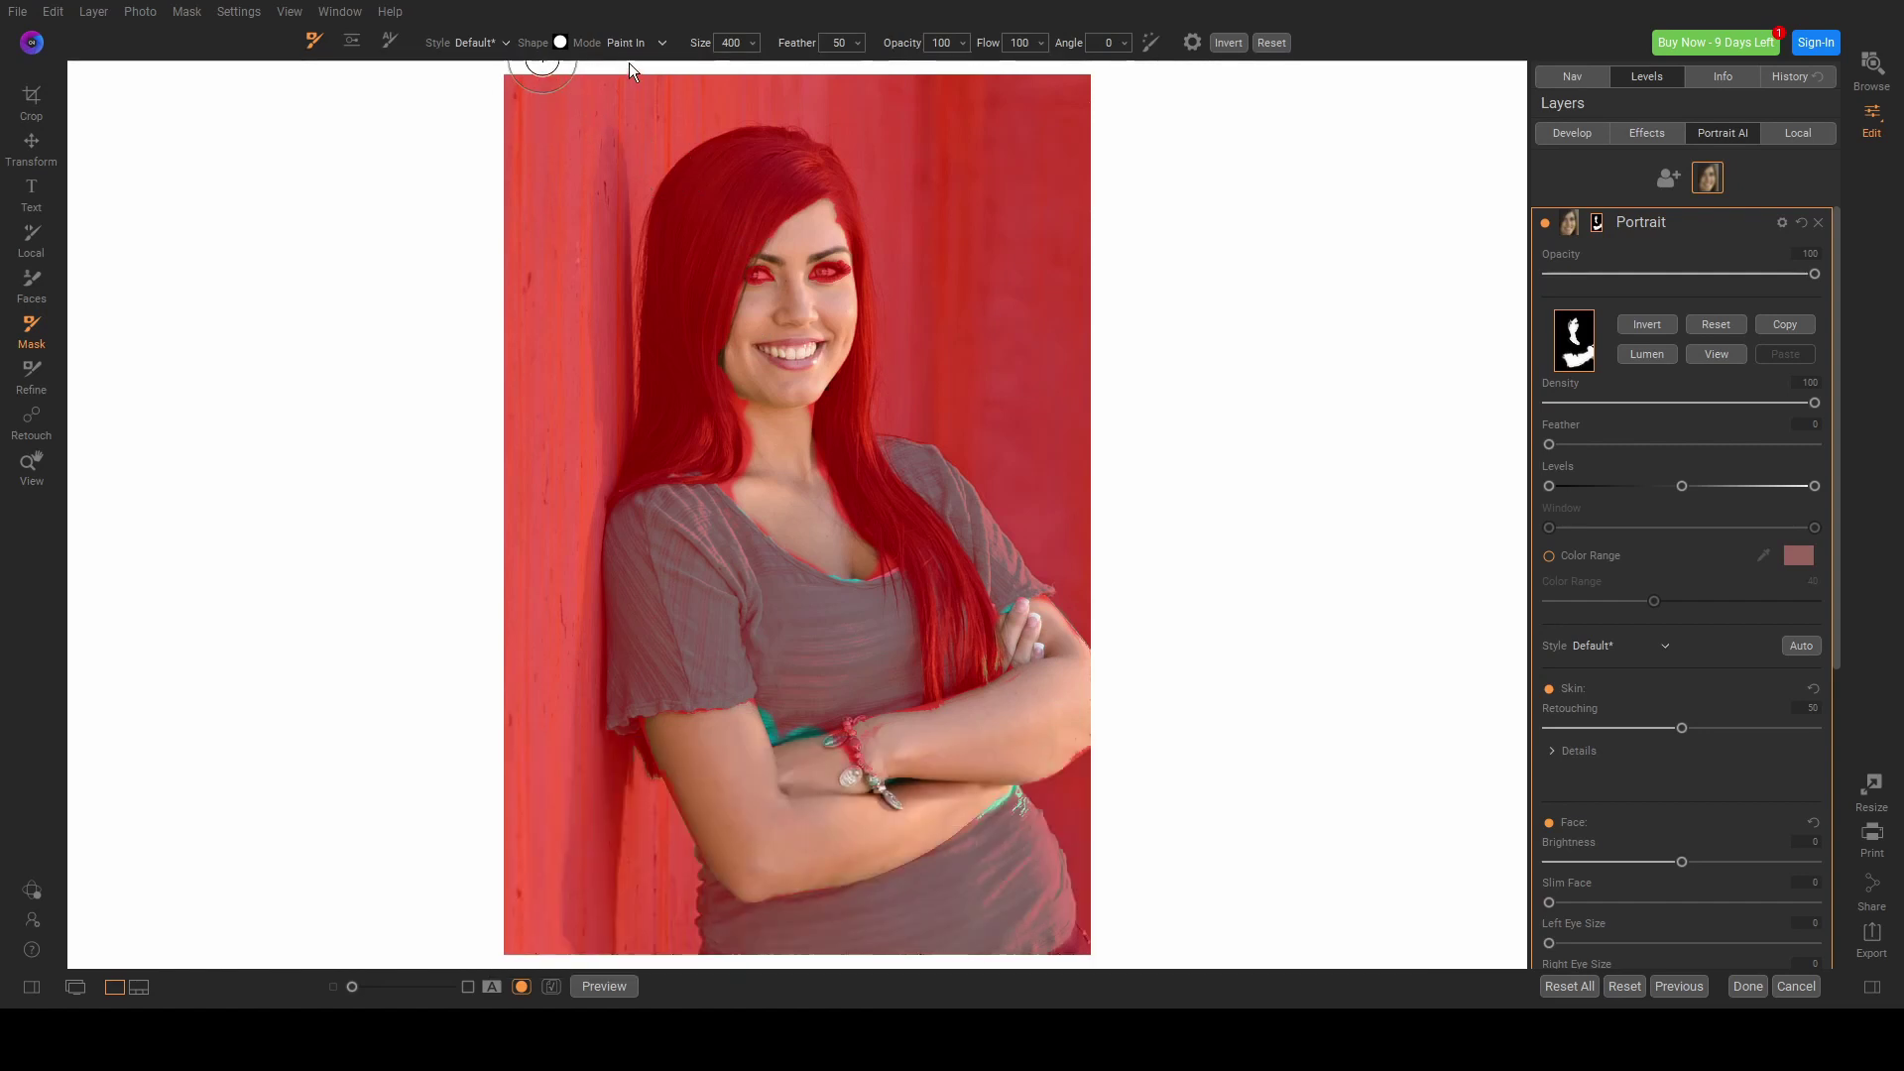
# Paint the teal shirt spill at her waist out of the mask and hide the red overlay
pyautogui.press('alt')
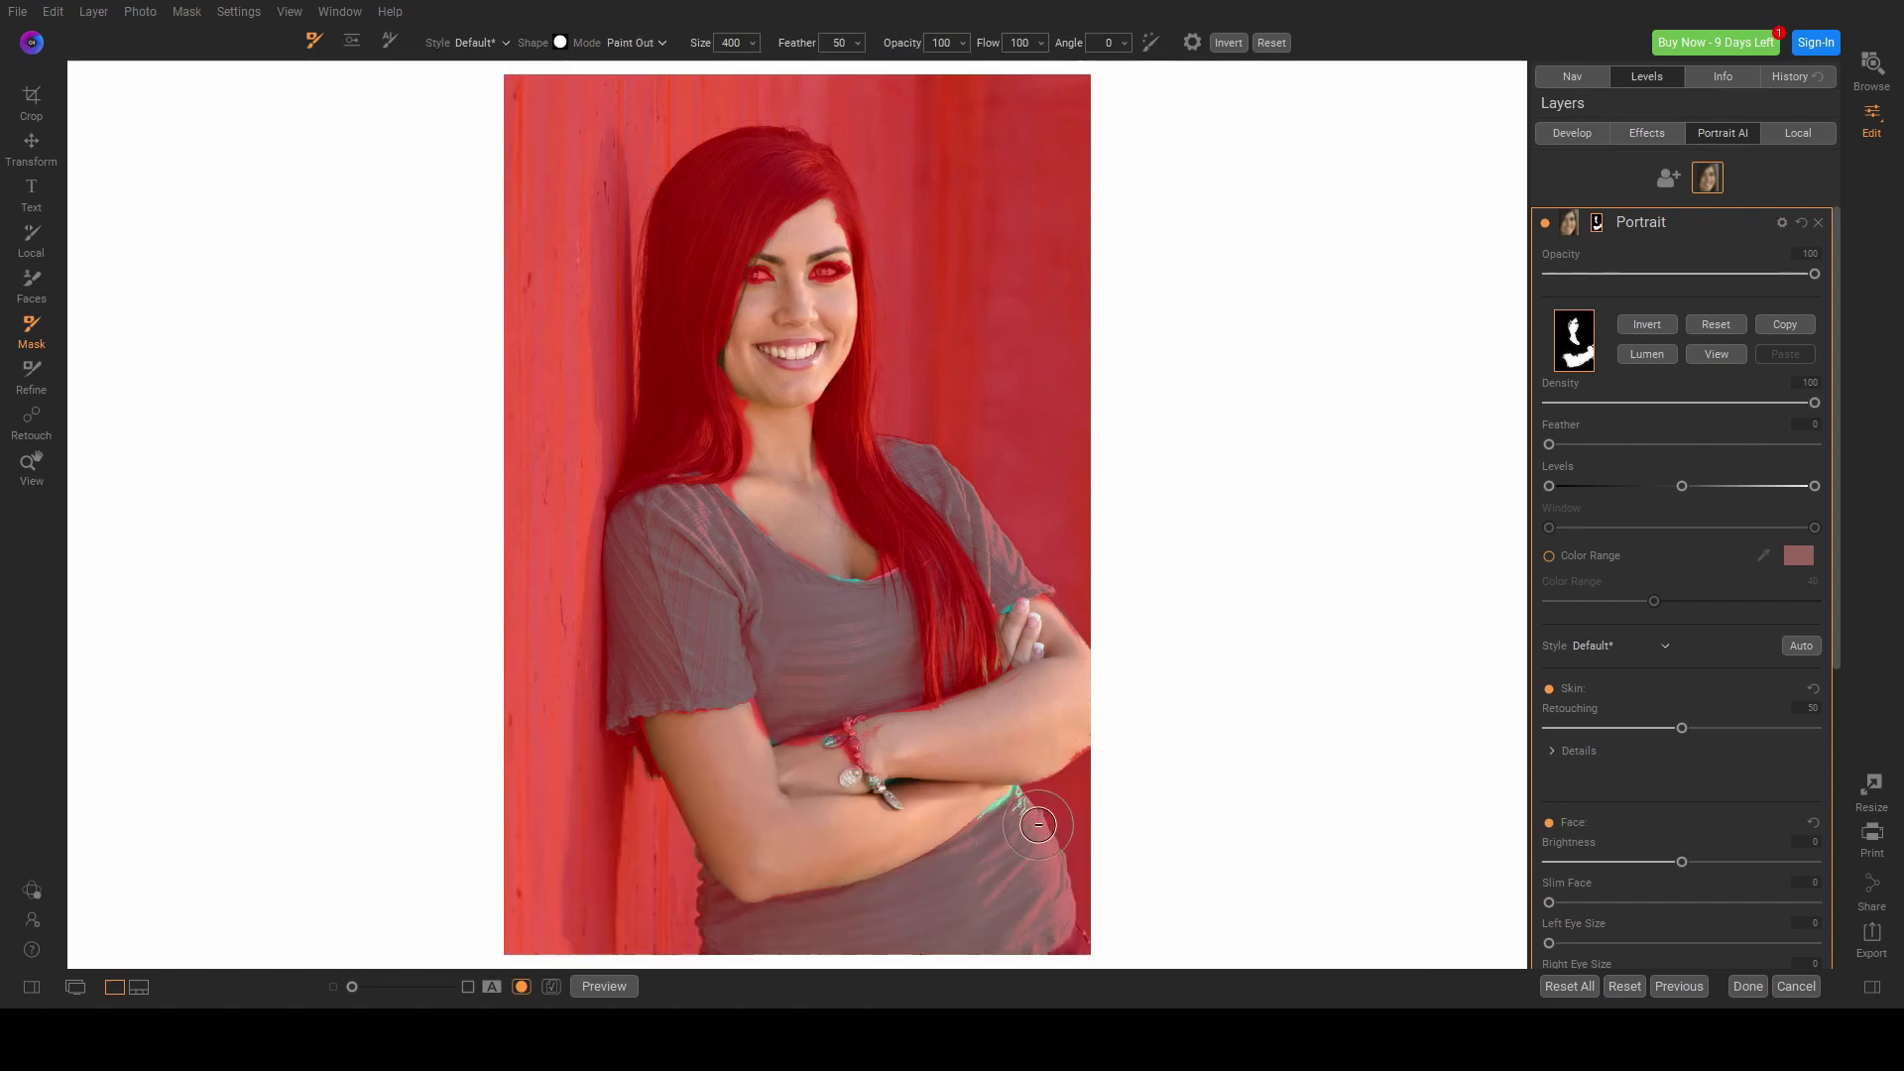
pyautogui.moveTo(1038, 824)
pyautogui.mouseDown()
pyautogui.moveTo(1019, 800)
pyautogui.moveTo(998, 842)
pyautogui.mouseUp()
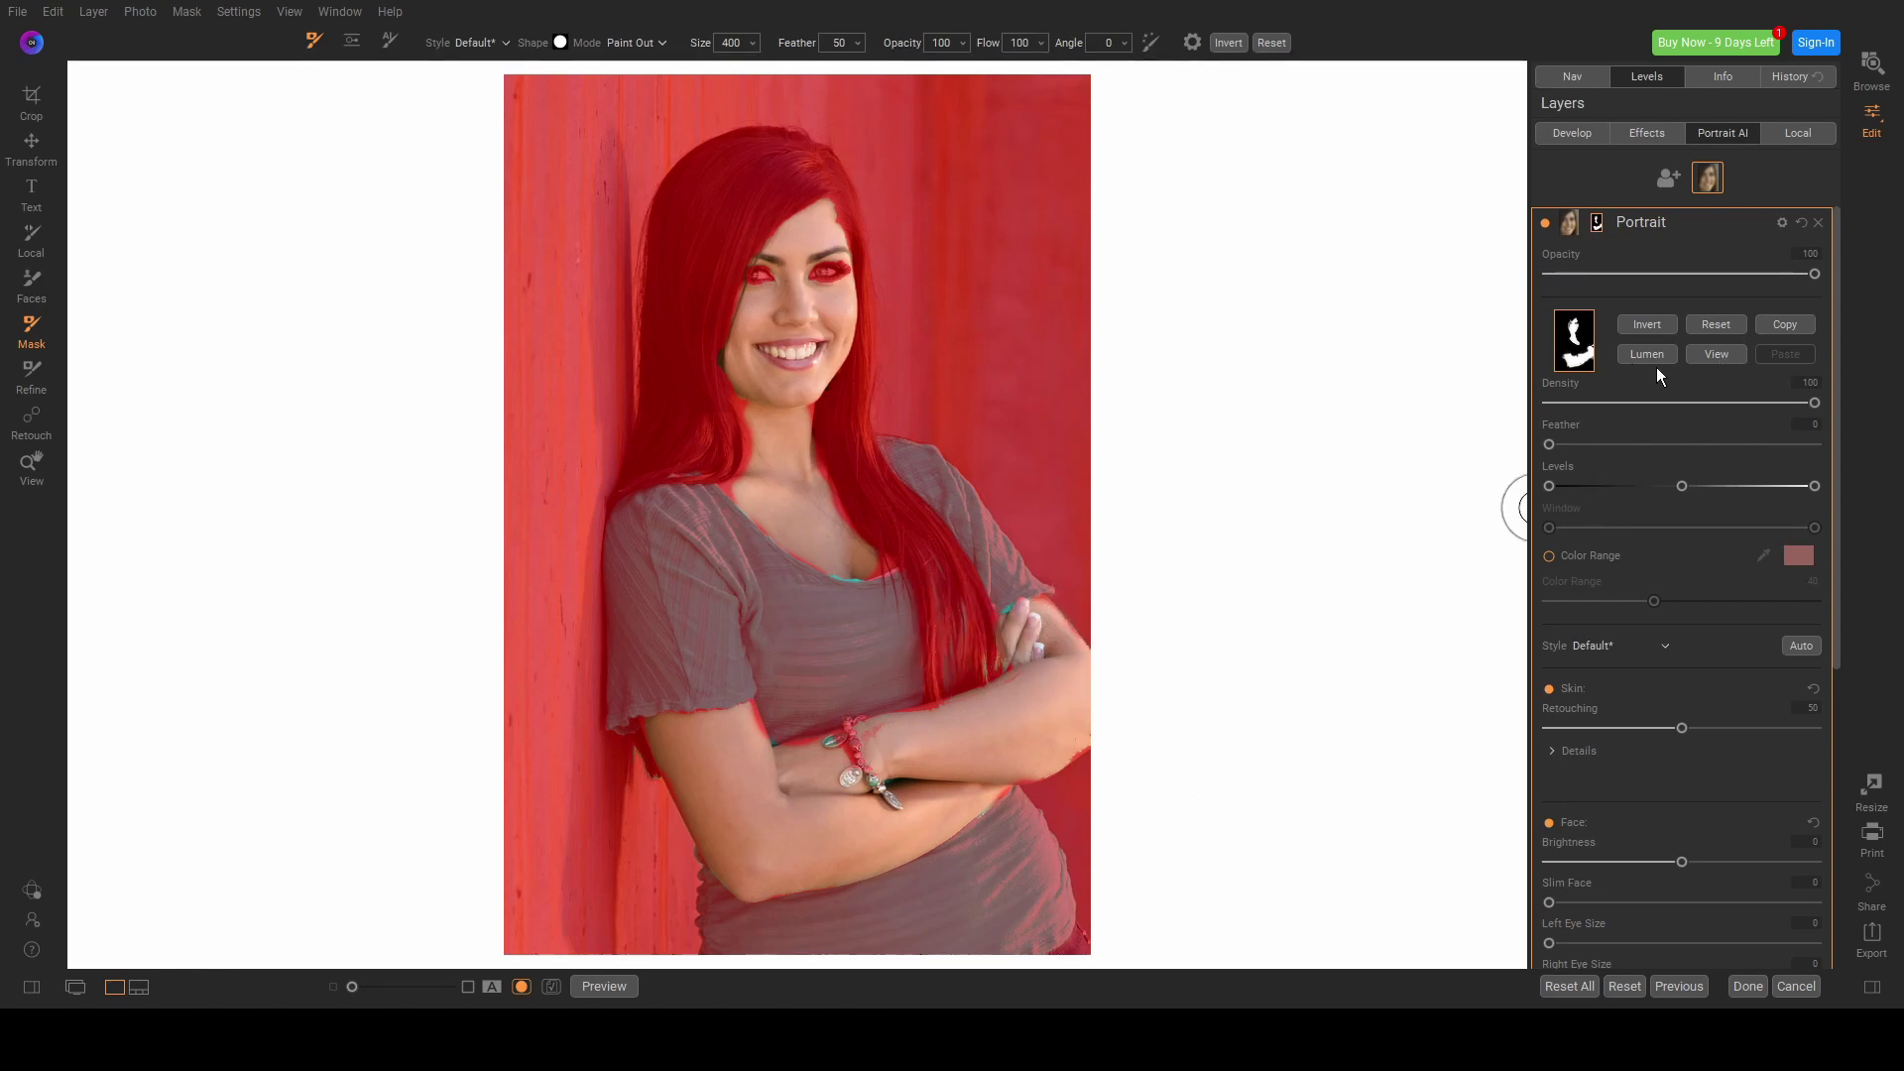
pyautogui.click(1714, 355)
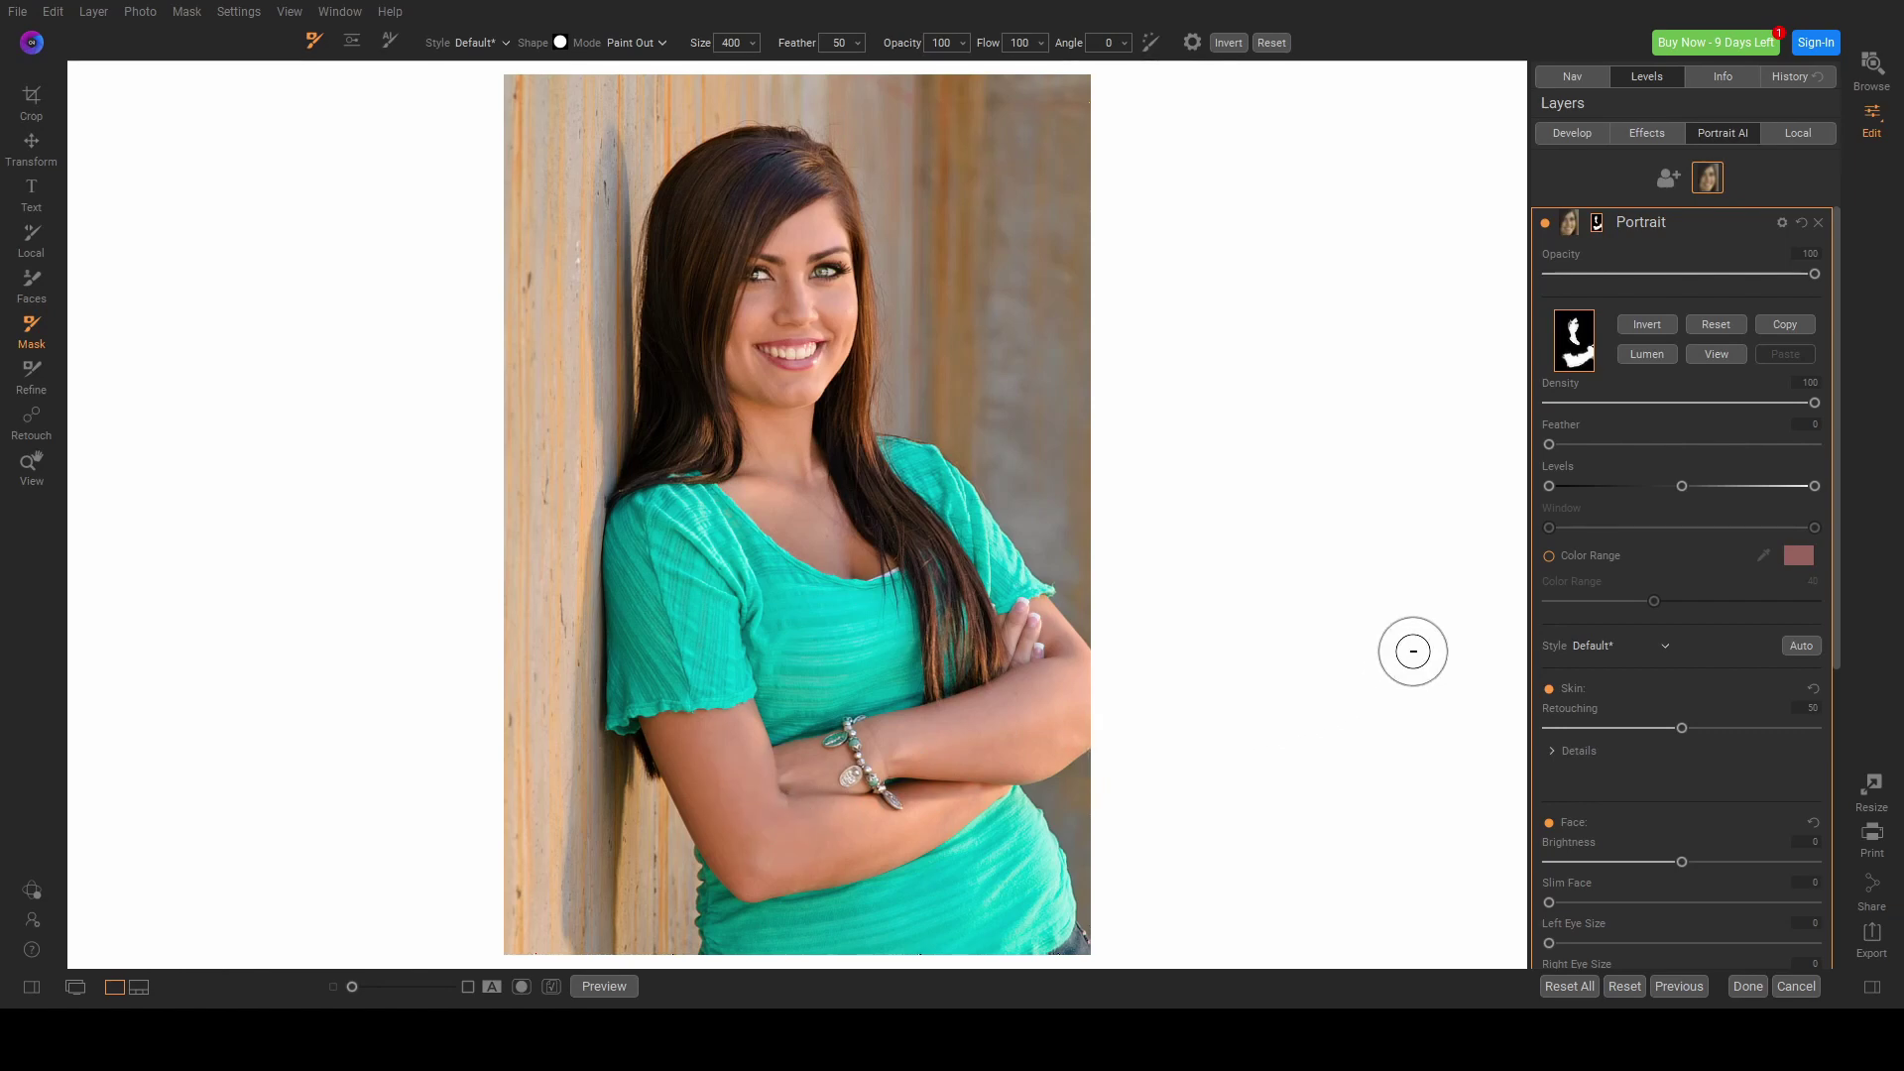
# Zoom in to check the mask edges, then fit the whole portrait in view
pyautogui.hotkey('ctrl', '=')
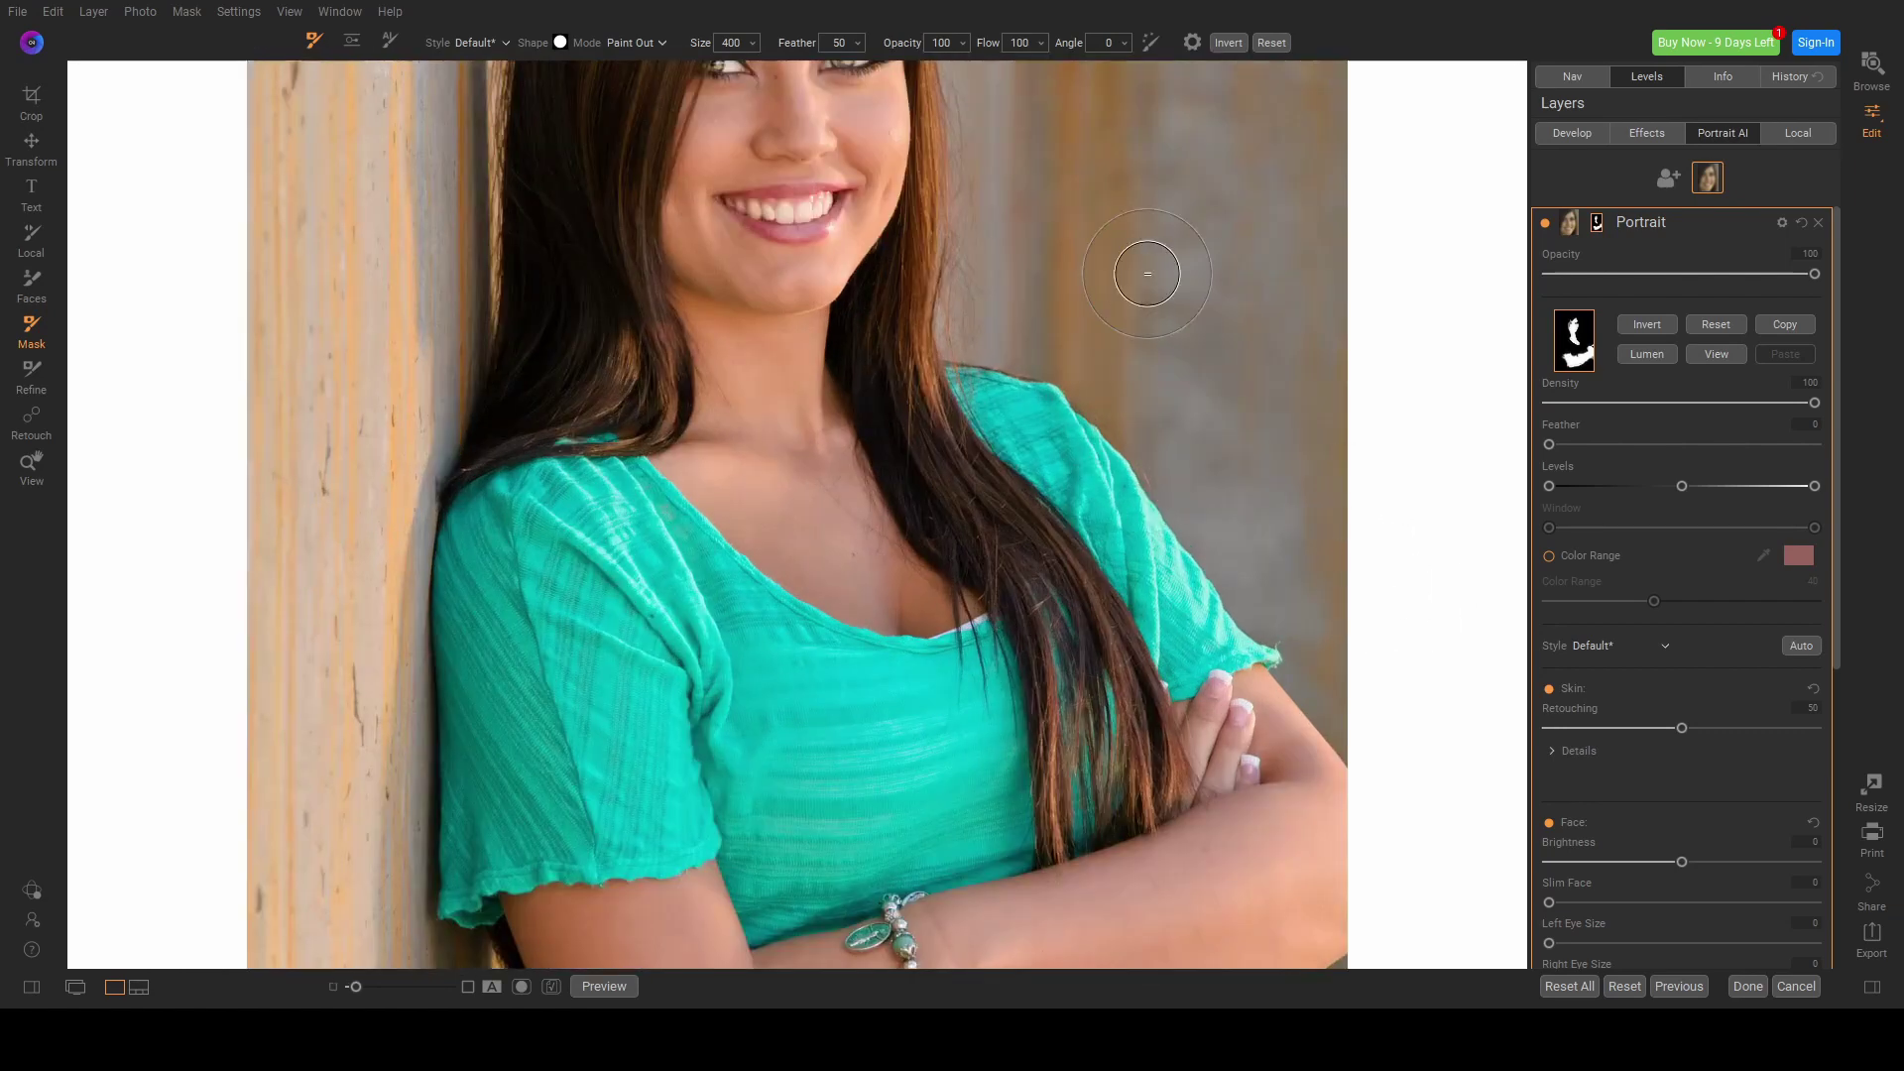
pyautogui.hotkey('ctrl', '0')
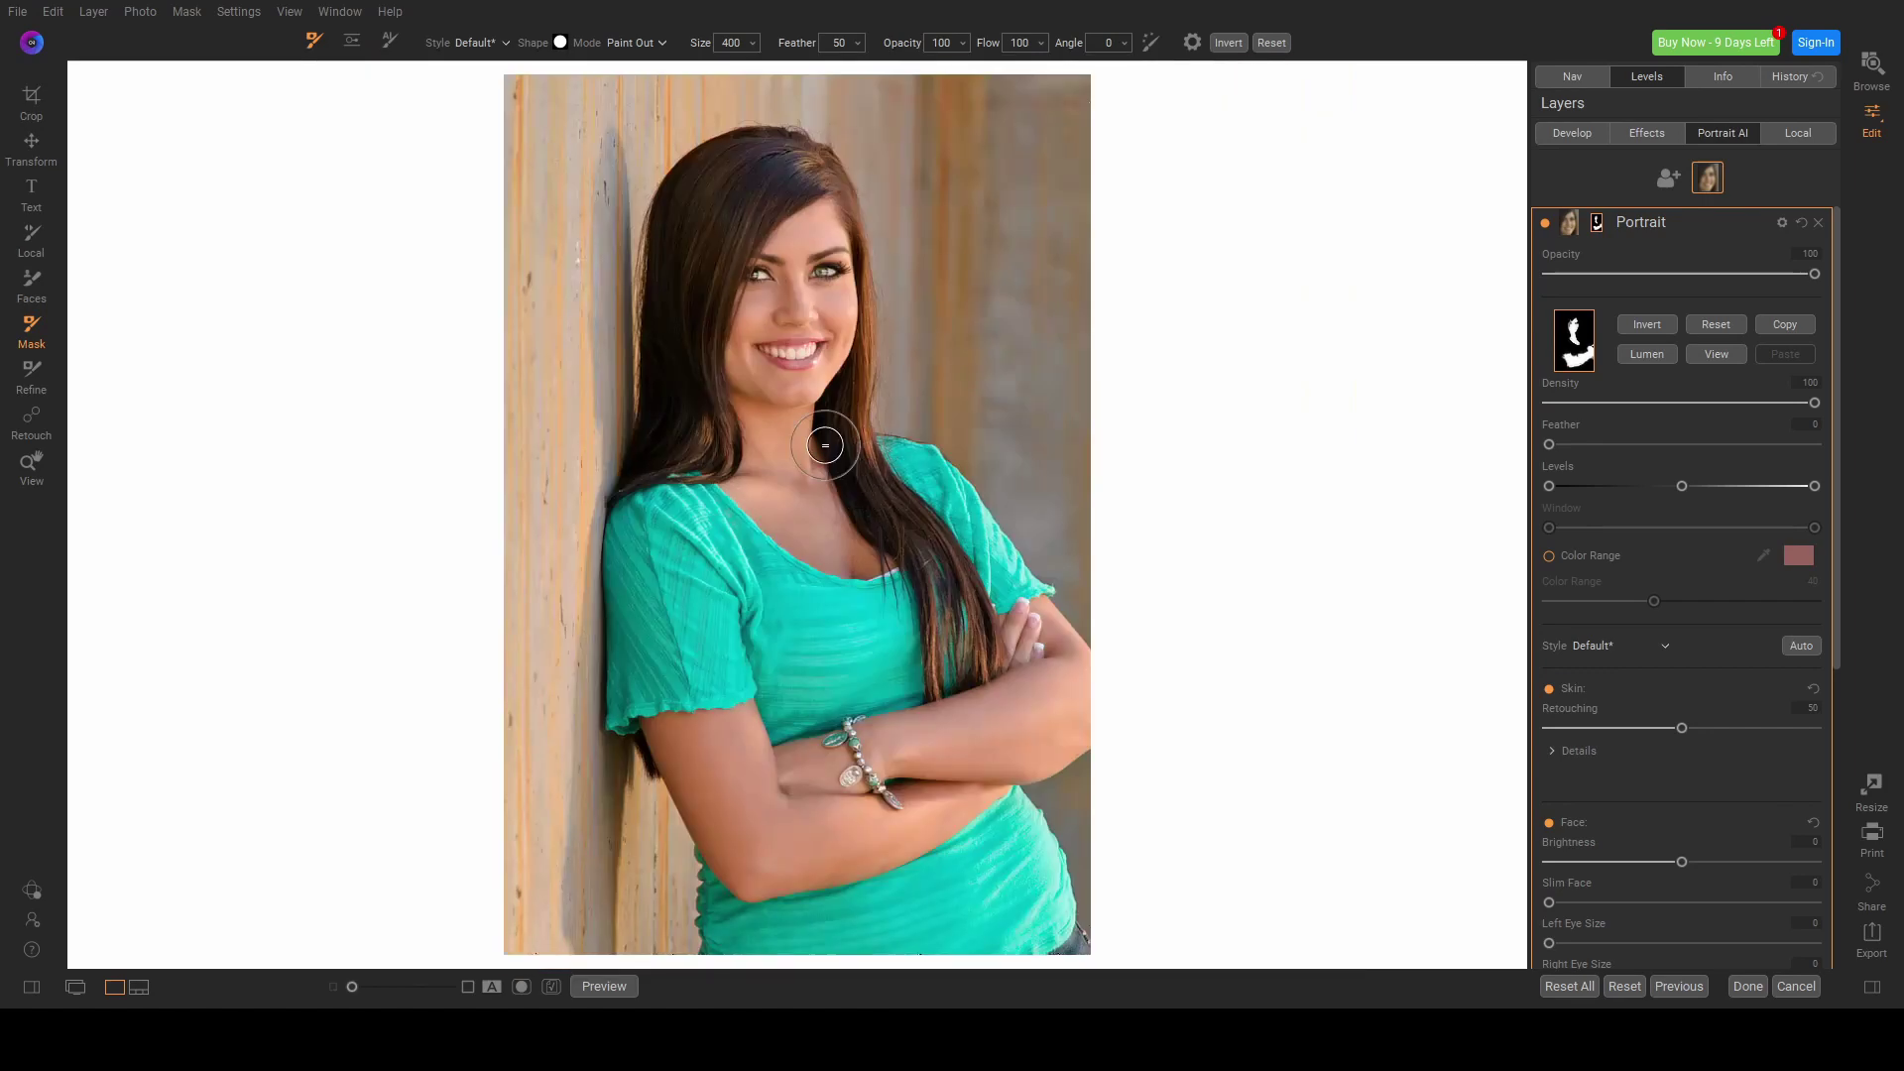